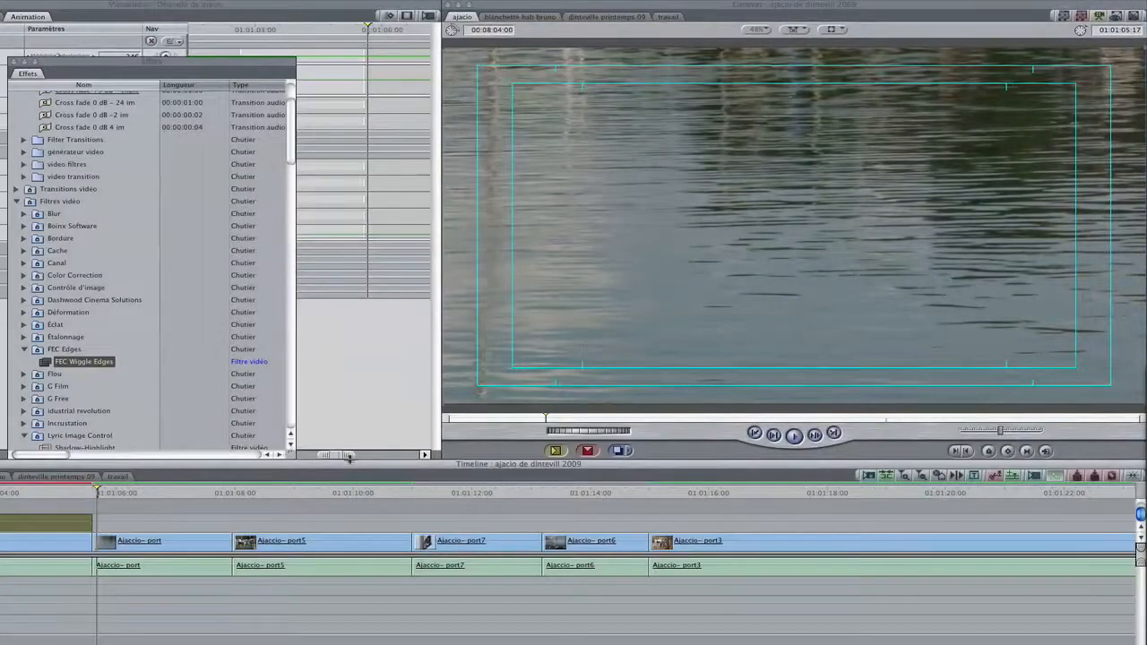
# Create a text generator title in the viewer and replace its sample text with "Eté 2009"
pyautogui.click(377, 403)
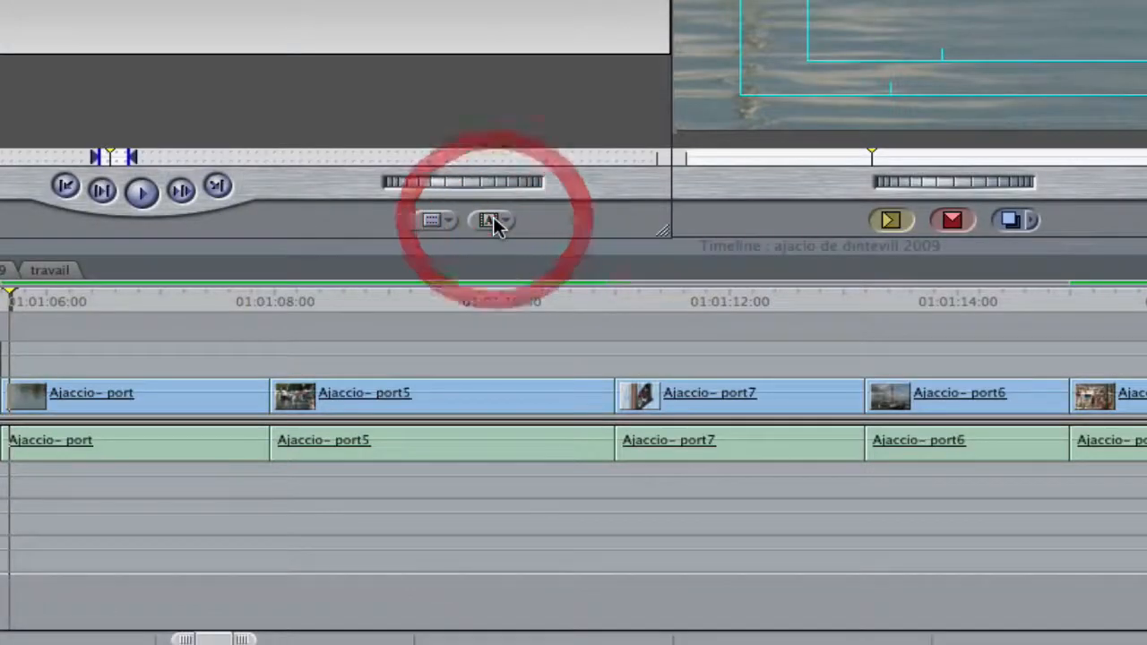
pyautogui.moveTo(497, 219); pyautogui.dragTo(811, 609)
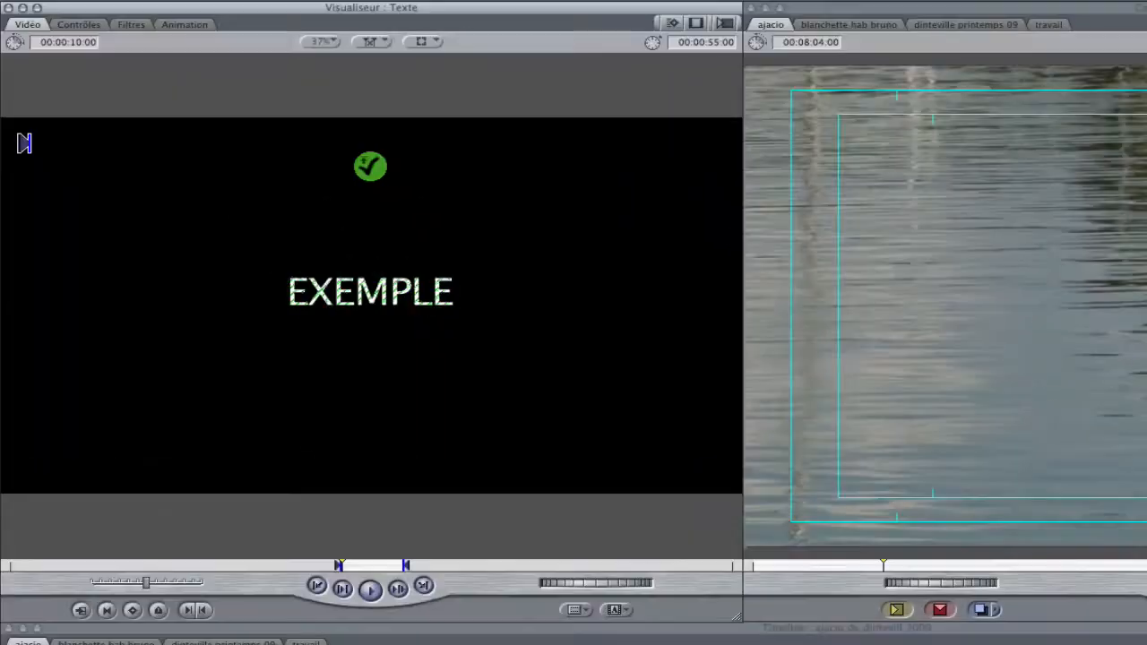
pyautogui.click(79, 24)
pyautogui.click(267, 78)
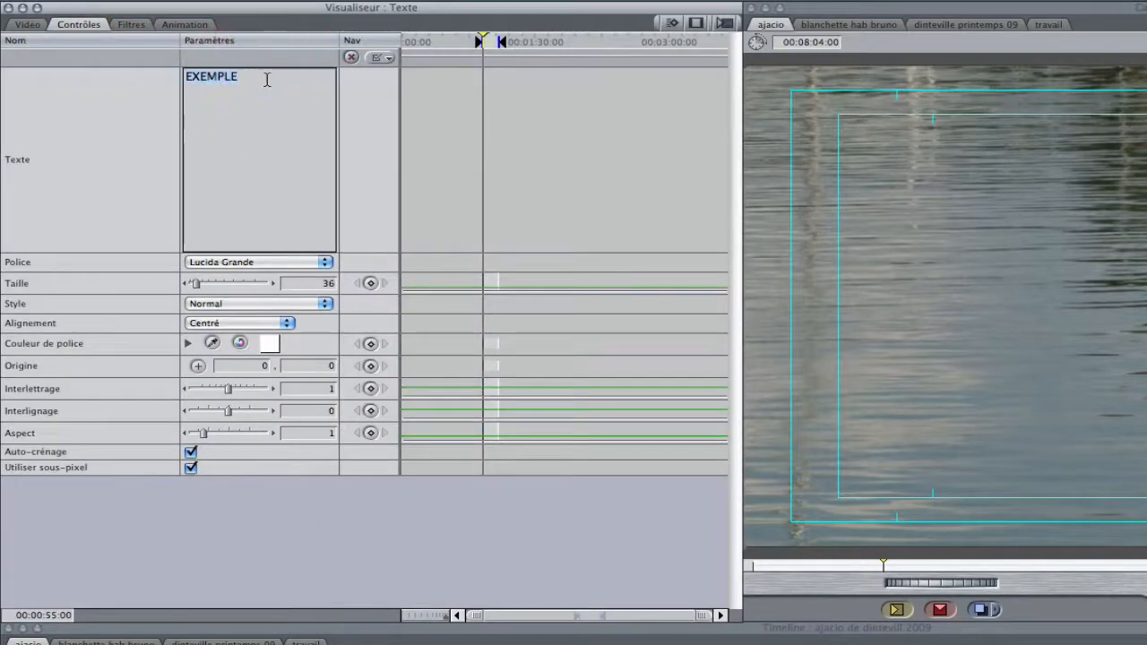
pyautogui.write('Eét')
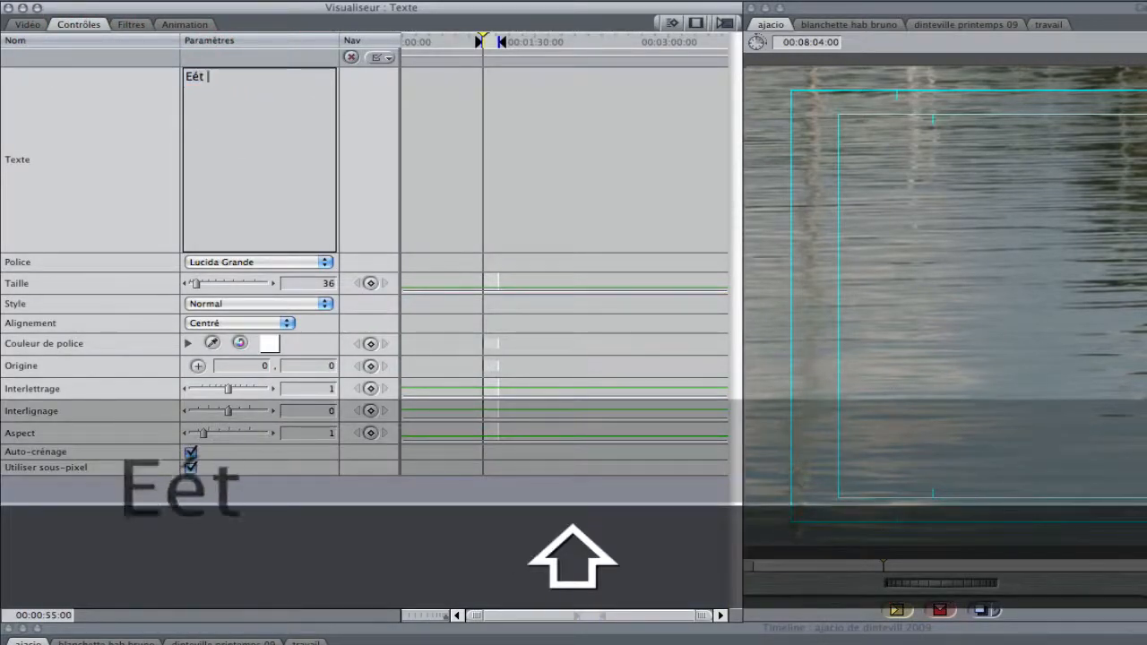
pyautogui.press('BackSpace')
pyautogui.press('BackSpace')
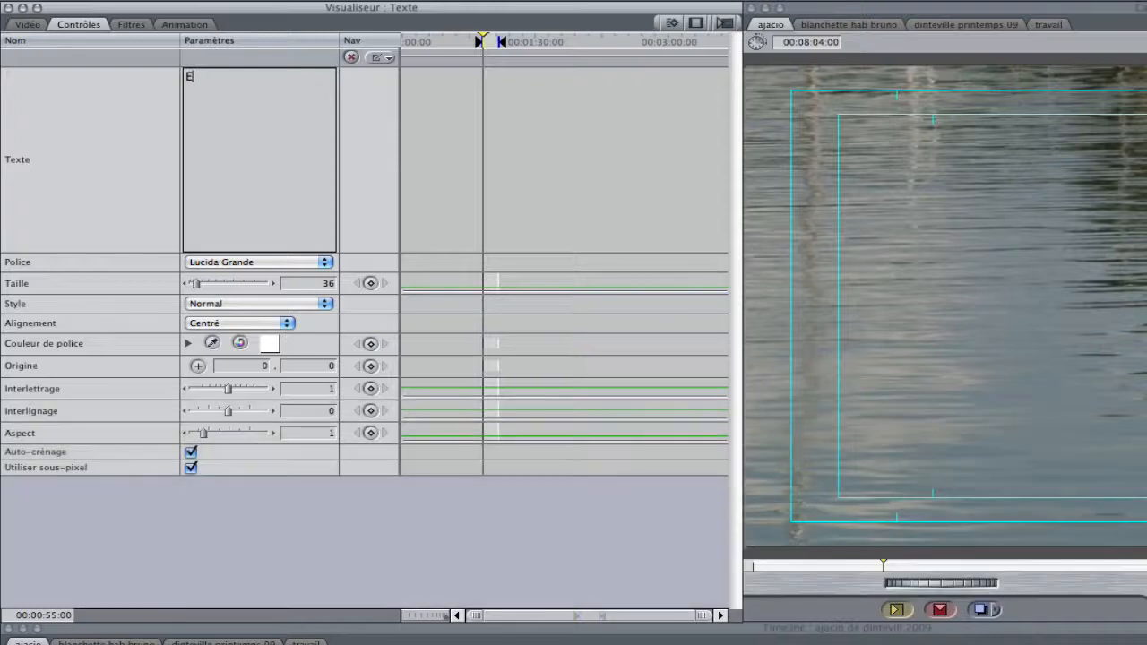
pyautogui.write('té 2009')
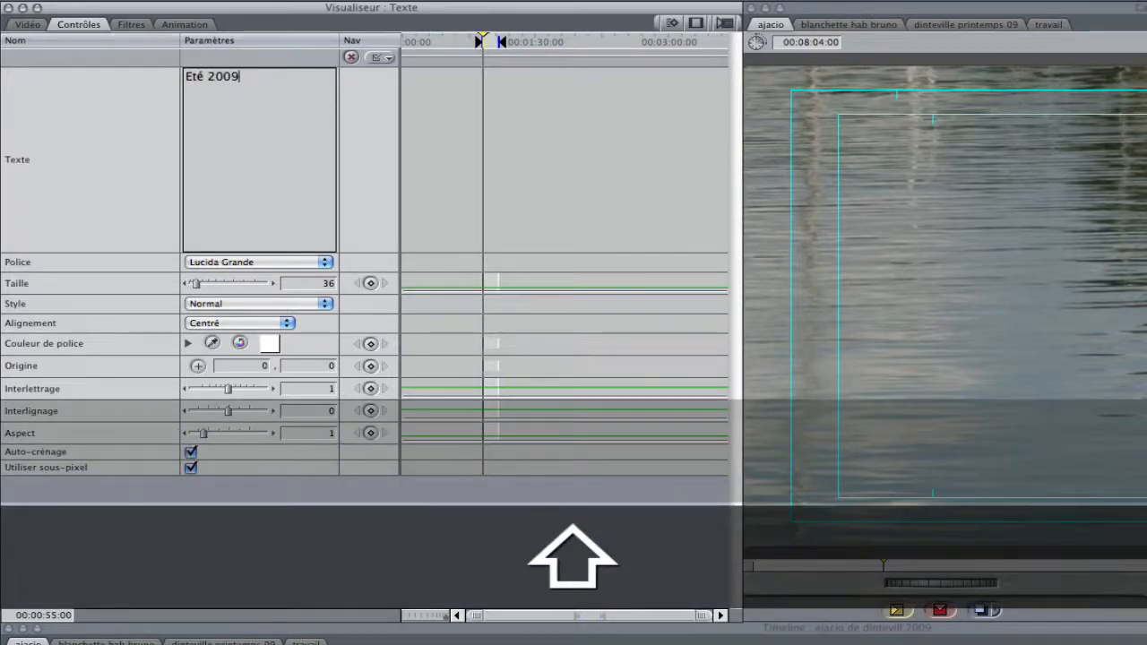
pyautogui.press('Return')
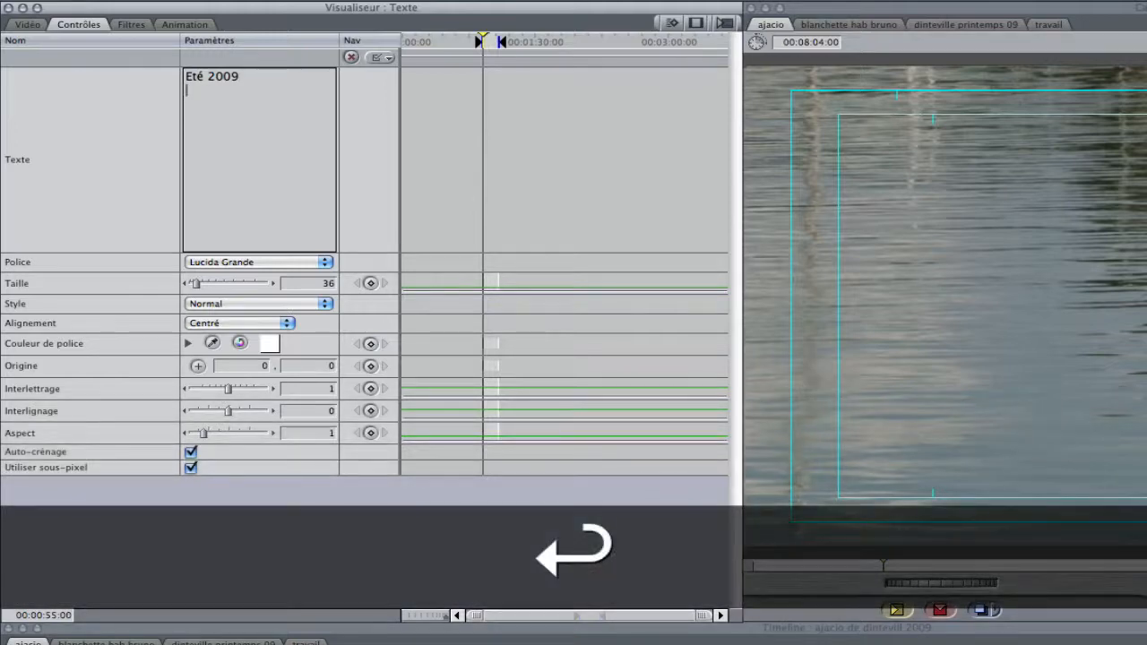
# Set the title's duration to 2 seconds in the viewer
pyautogui.click(25, 25)
pyautogui.click(91, 42)
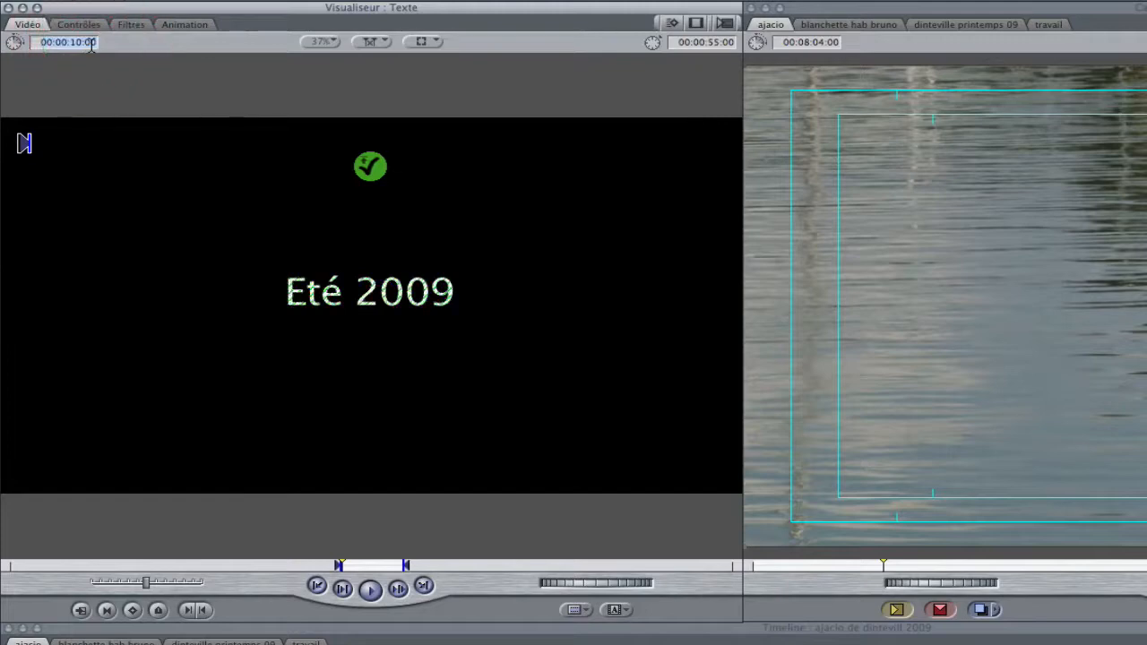
pyautogui.press('shift')
pyautogui.write('200')
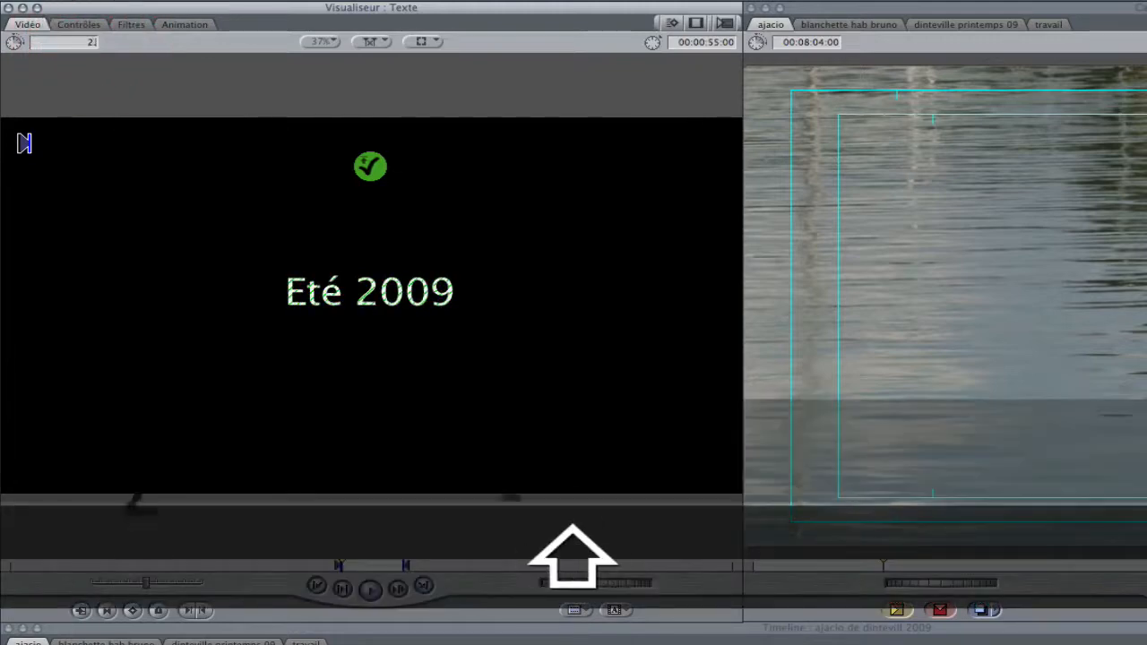
pyautogui.press('Return')
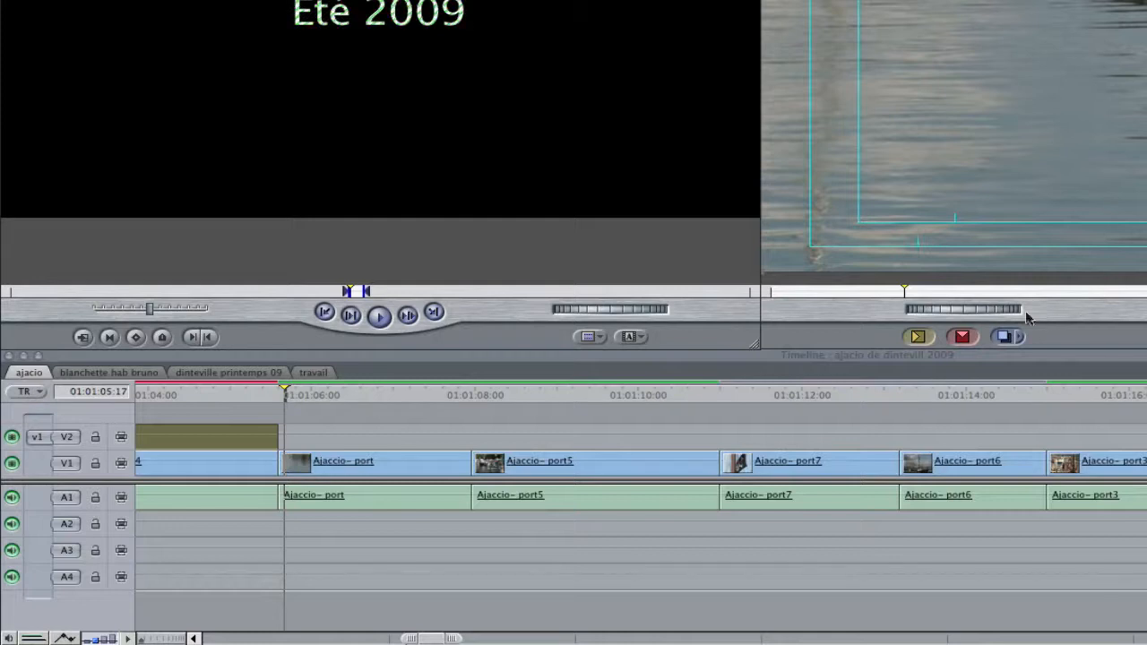
# Overwrite the title onto track V2 above the Ajaccio- port clip, extend its end to that clip's end, and park the playhead within it
pyautogui.click(961, 337)
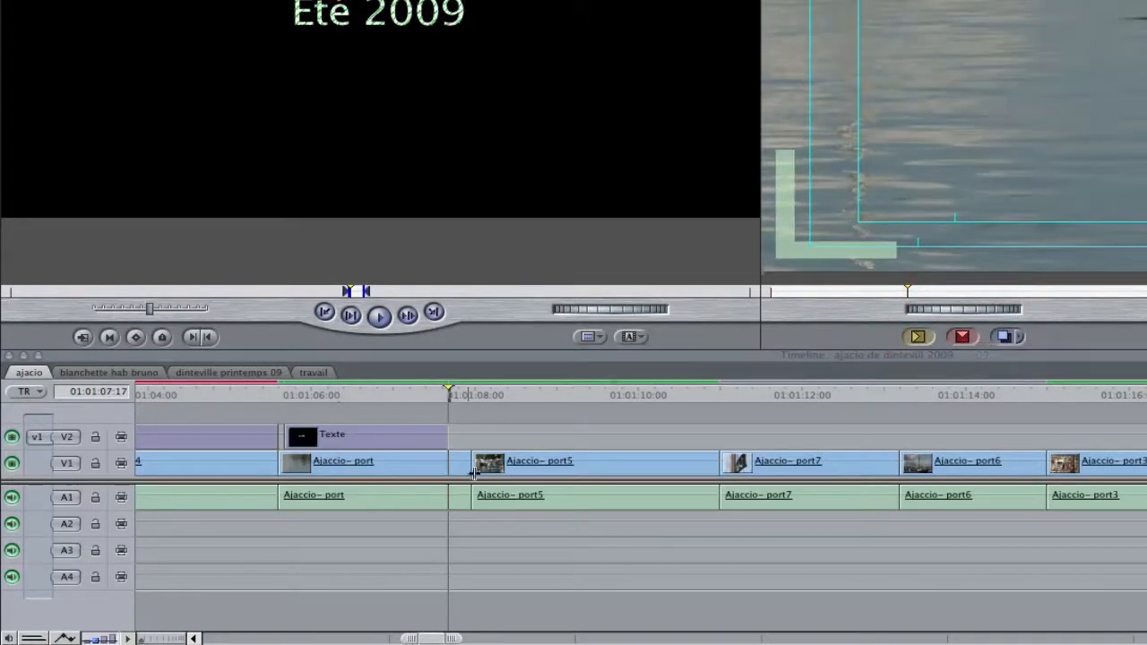
pyautogui.moveTo(449, 436); pyautogui.dragTo(468, 436)
pyautogui.click(384, 392)
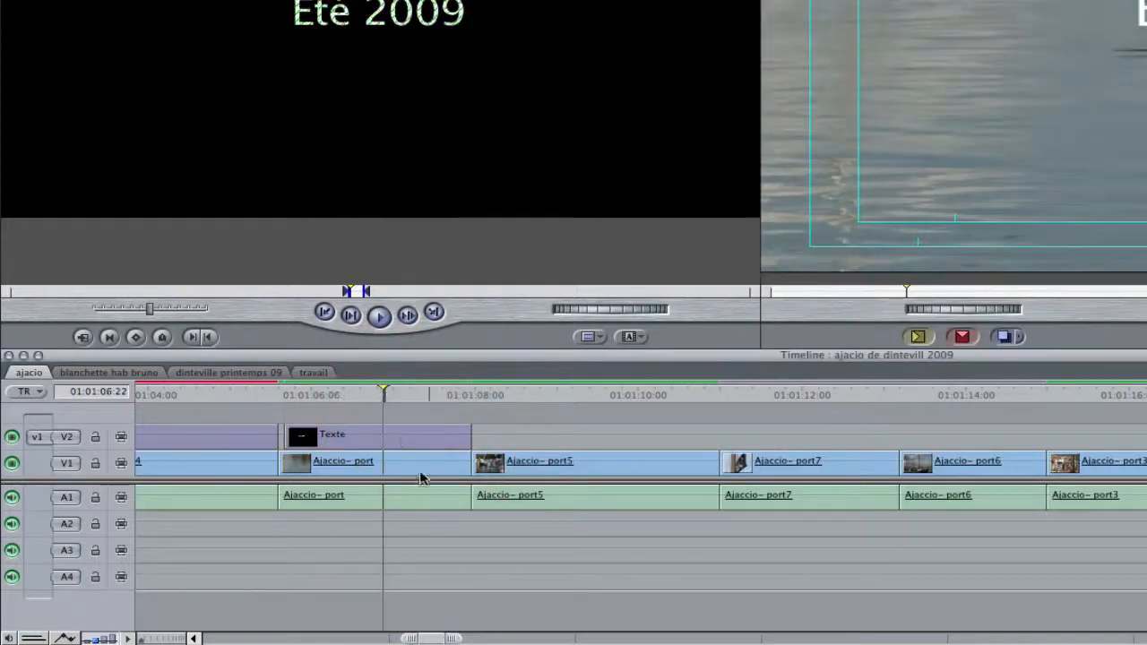
# Load the V2 title's text controls, enlarge the text to size 93, and move it slightly lower in the canvas
pyautogui.click(401, 439)
pyautogui.doubleClick(401, 439)
pyautogui.click(81, 25)
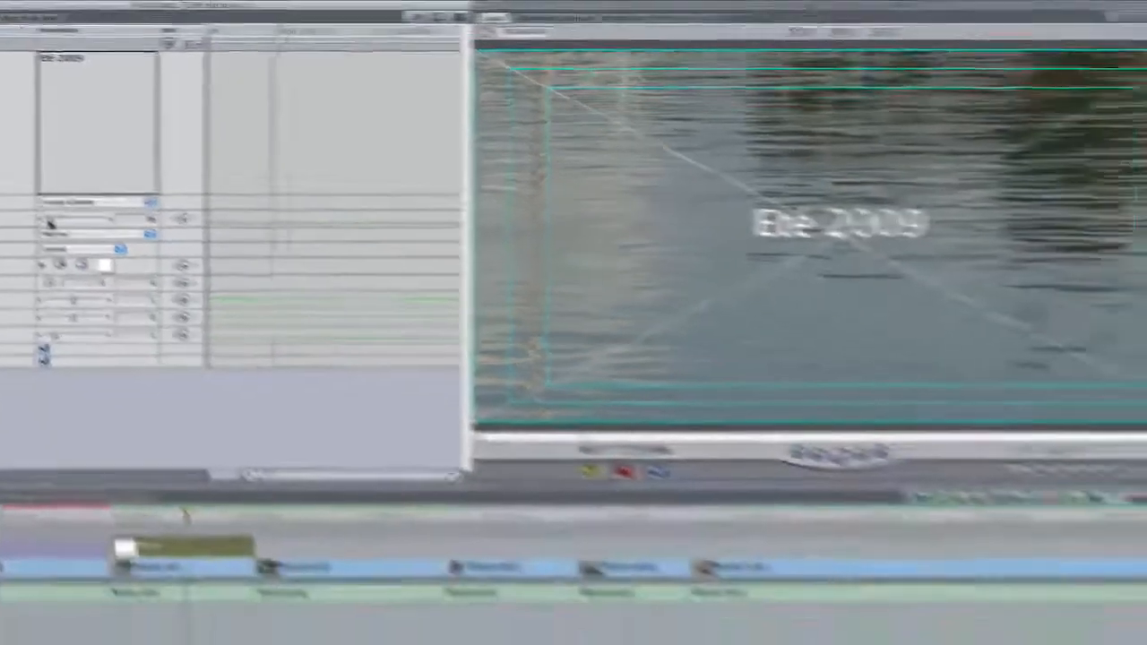
pyautogui.moveTo(201, 290); pyautogui.dragTo(211, 293)
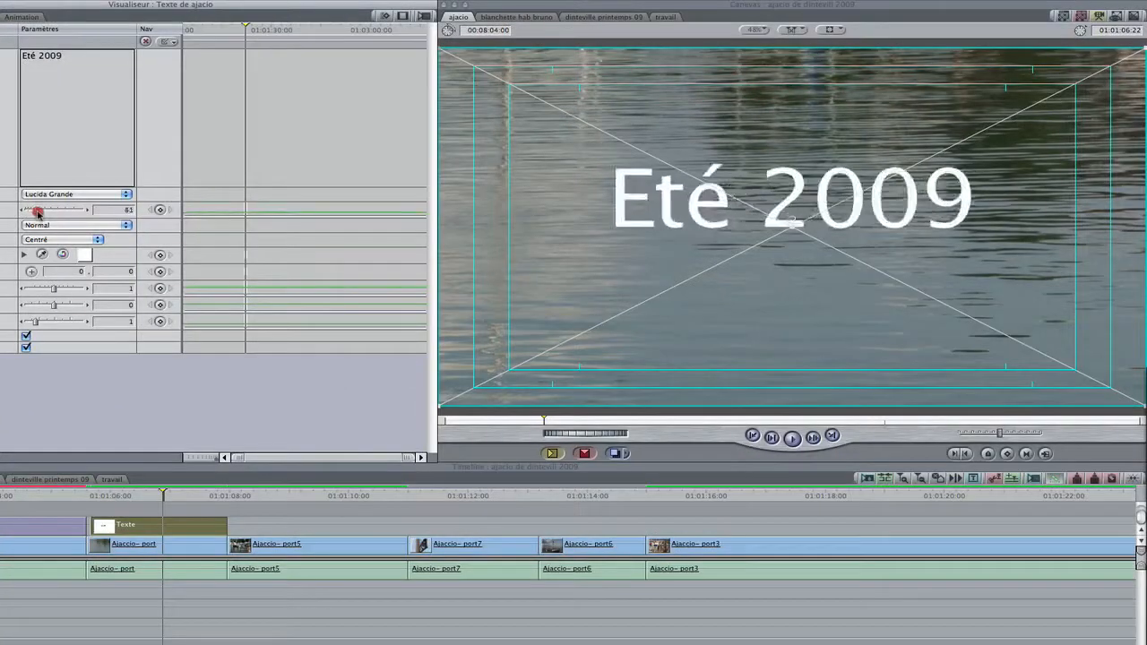
pyautogui.moveTo(38, 213); pyautogui.dragTo(39, 211)
pyautogui.moveTo(806, 310); pyautogui.dragTo(806, 327)
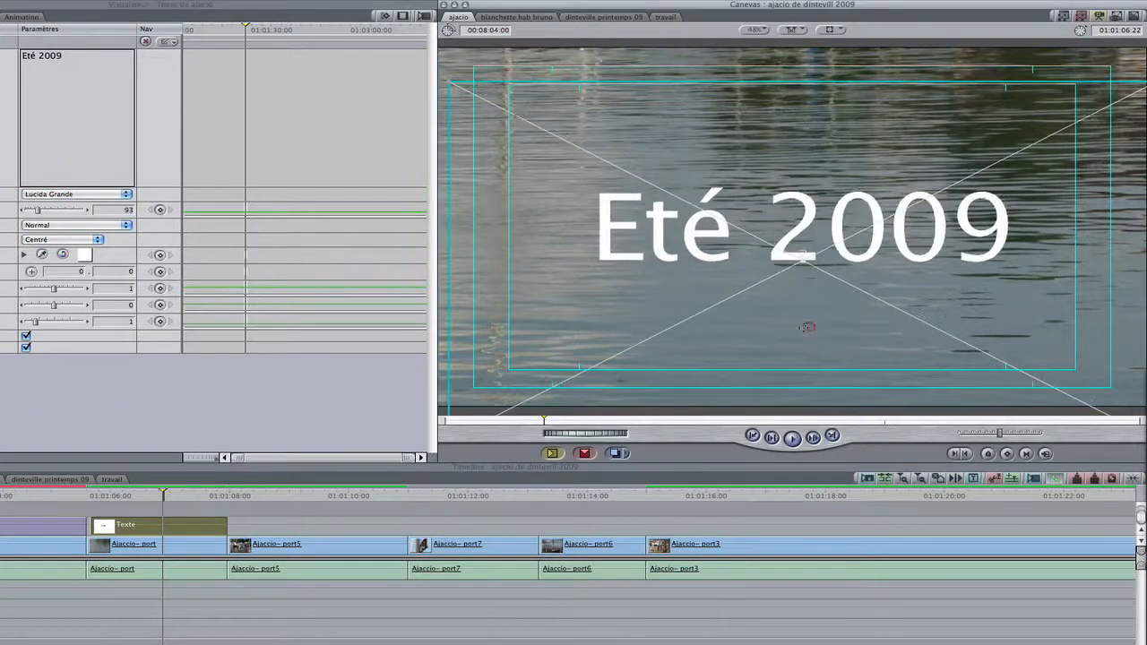
# Set the title's font to Impact, its size to 99 and its letter spacing to 4
pyautogui.click(125, 193)
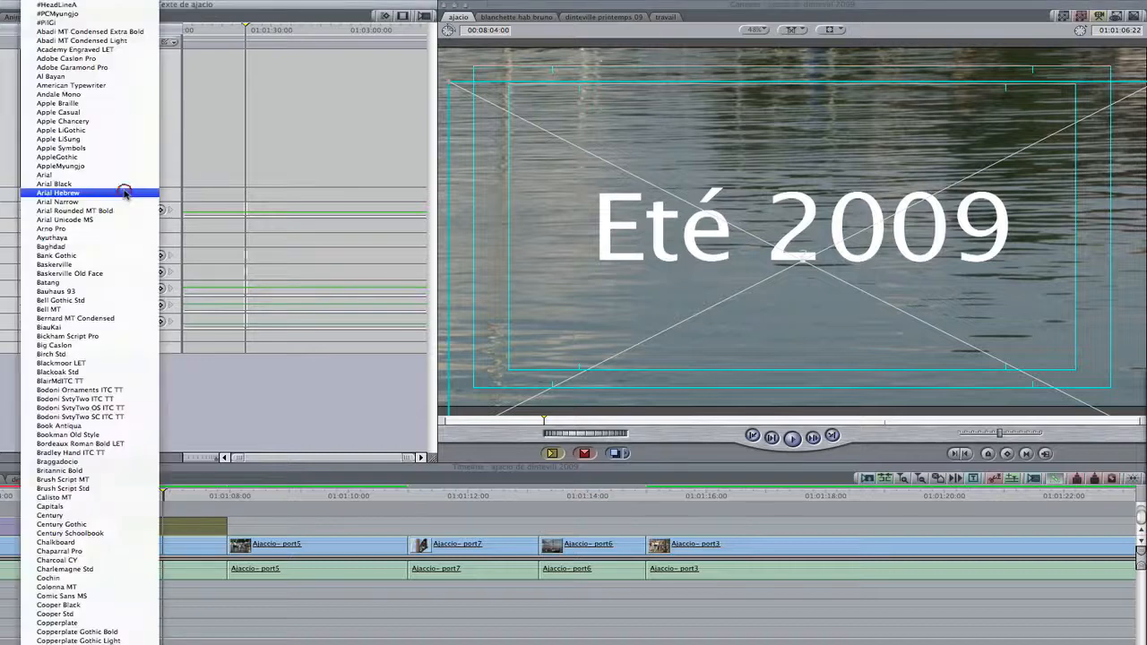
pyautogui.moveTo(90, 641)
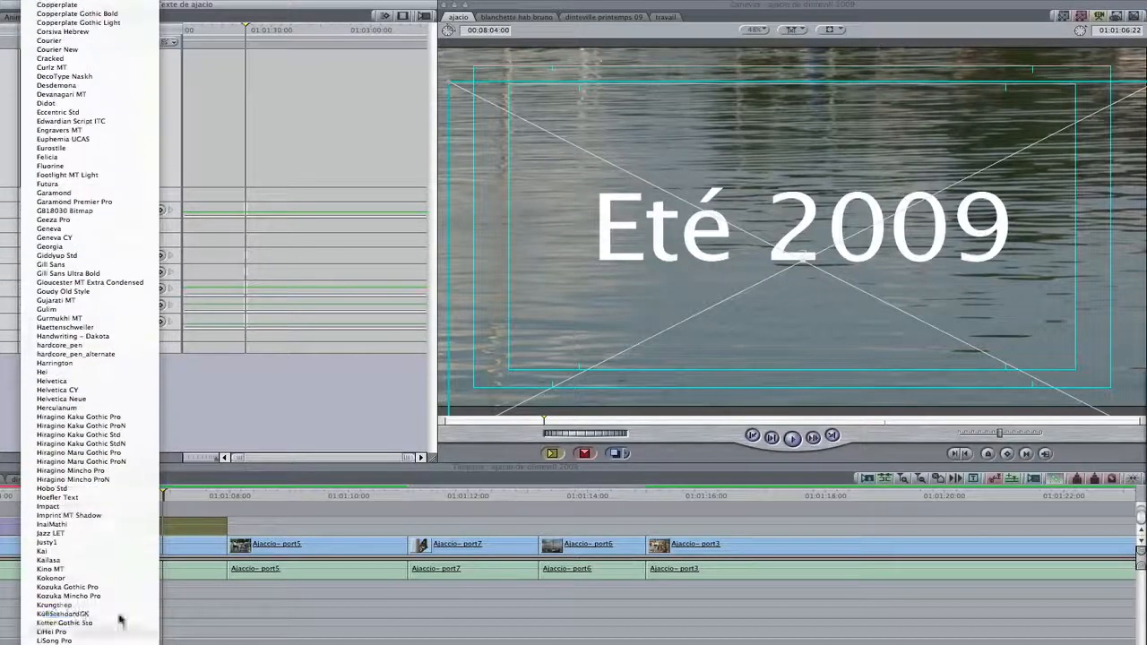
pyautogui.click(52, 506)
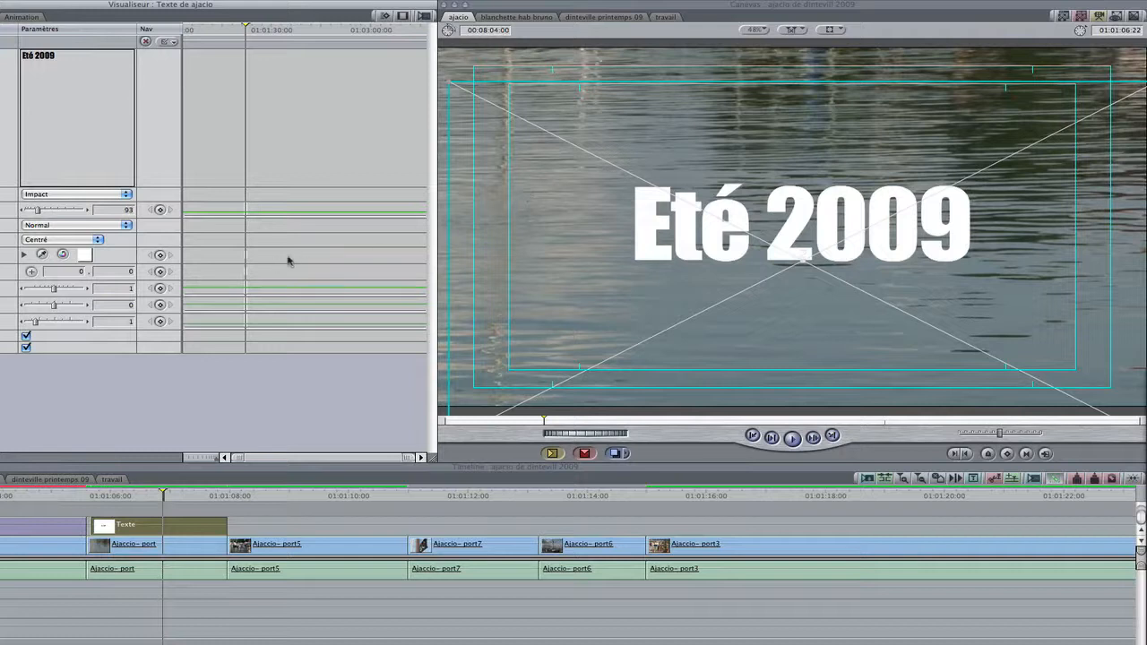
pyautogui.click(87, 210)
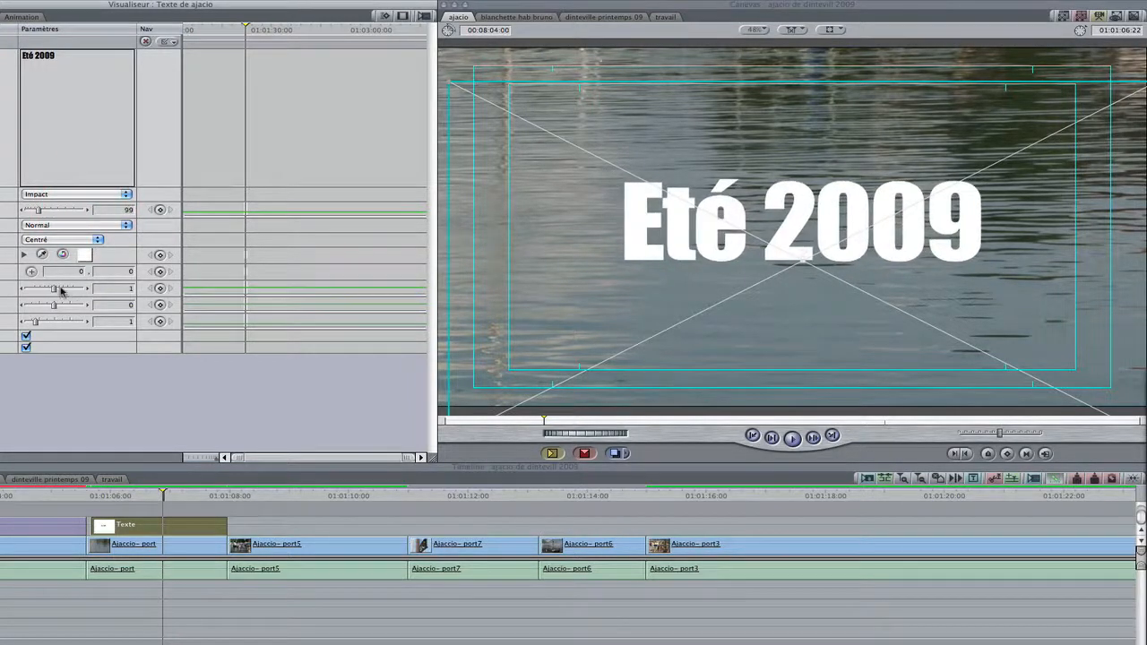
pyautogui.moveTo(54, 288); pyautogui.dragTo(54, 288)
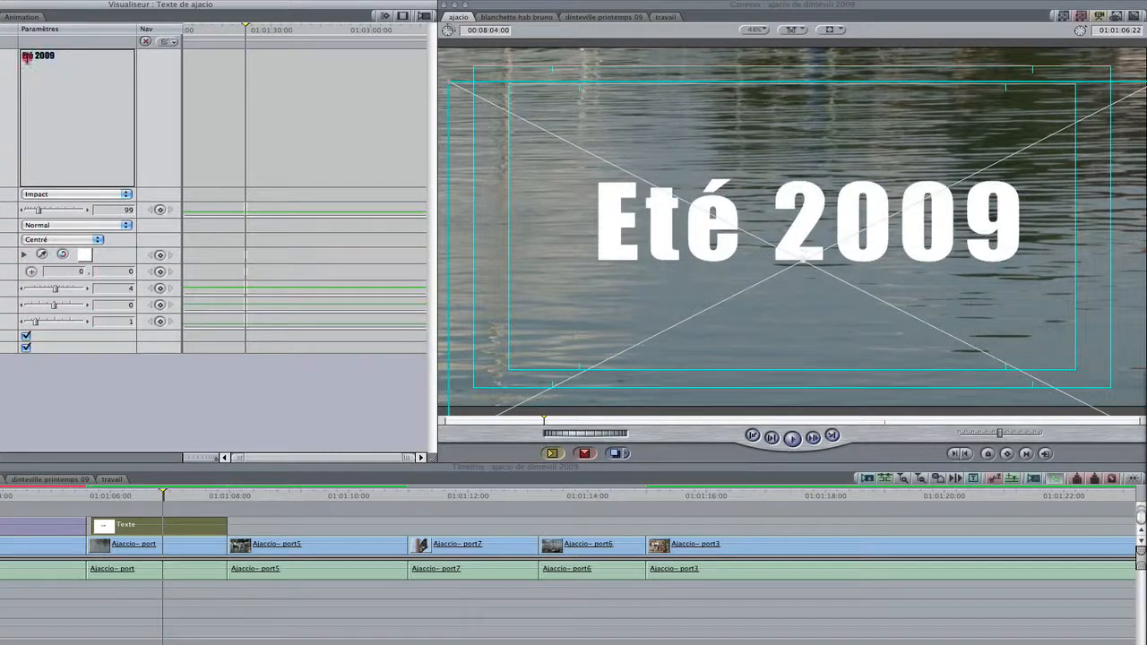
# Change the title text to lowercase "été 2009" and nudge it into position in the canvas
pyautogui.click(26, 57)
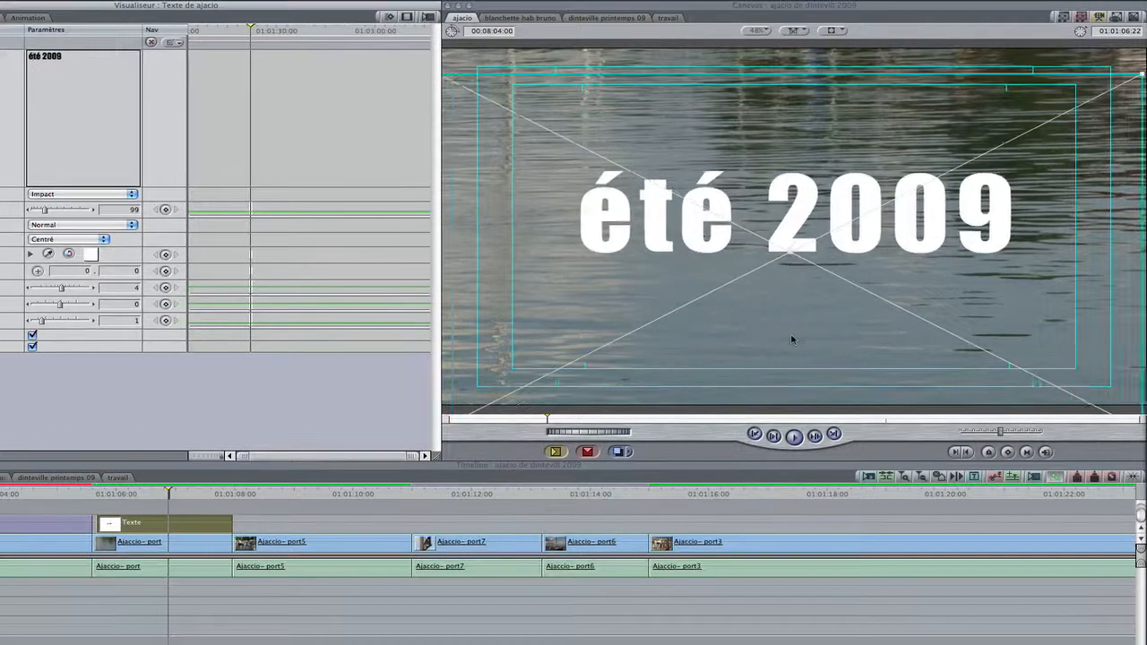
pyautogui.moveTo(791, 337); pyautogui.dragTo(792, 341)
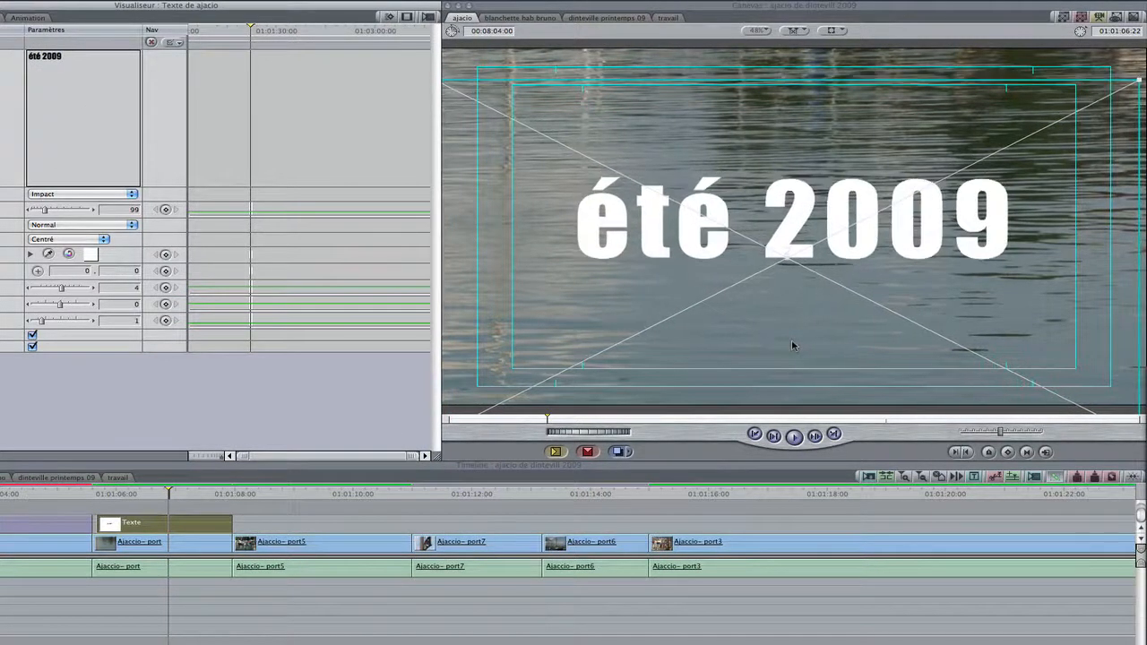
pyautogui.click(791, 342)
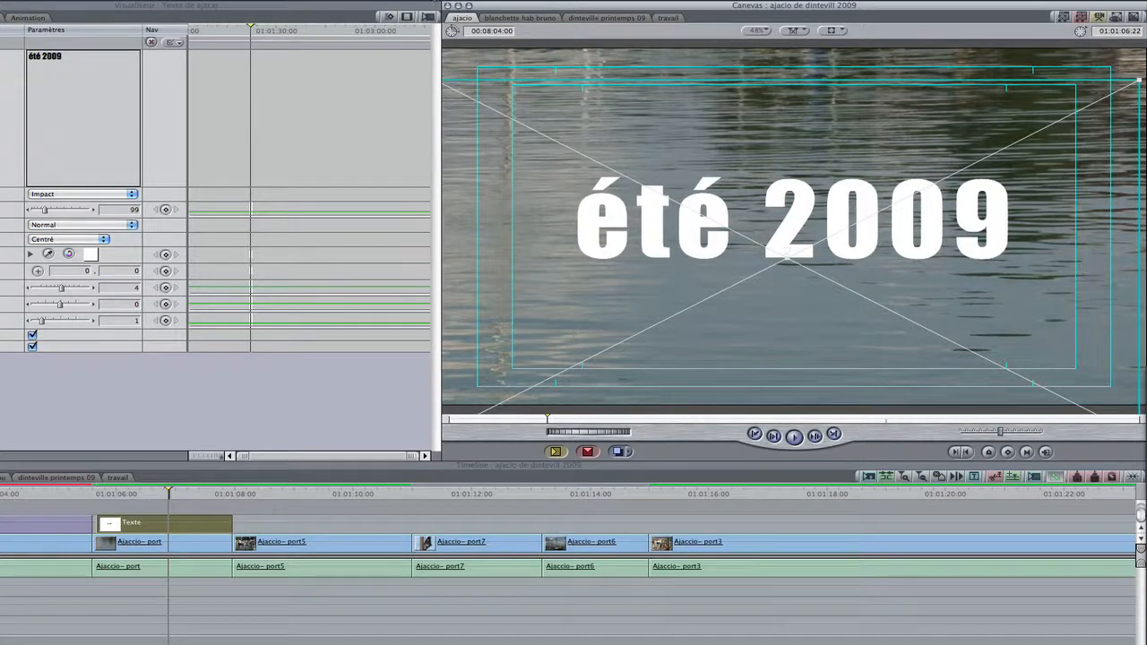
# Apply the FEC Wiggle Edges video filter to the Texte title on V2 and preview it at other frames
pyautogui.click(417, 2)
pyautogui.click(428, 152)
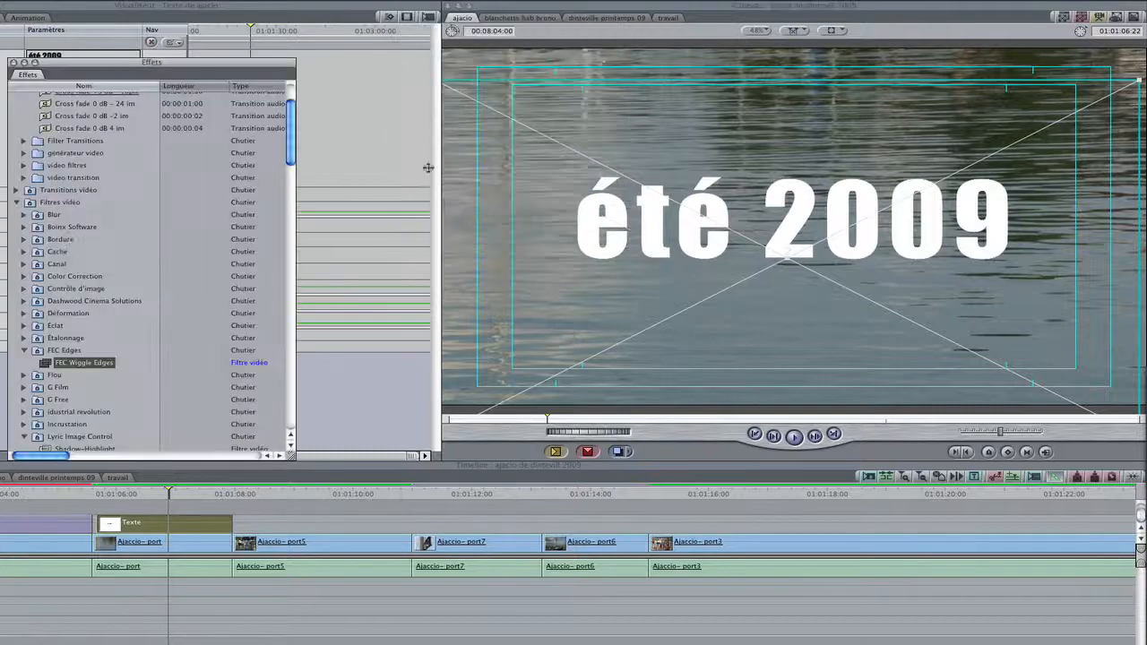
pyautogui.moveTo(179, 68); pyautogui.dragTo(313, 10)
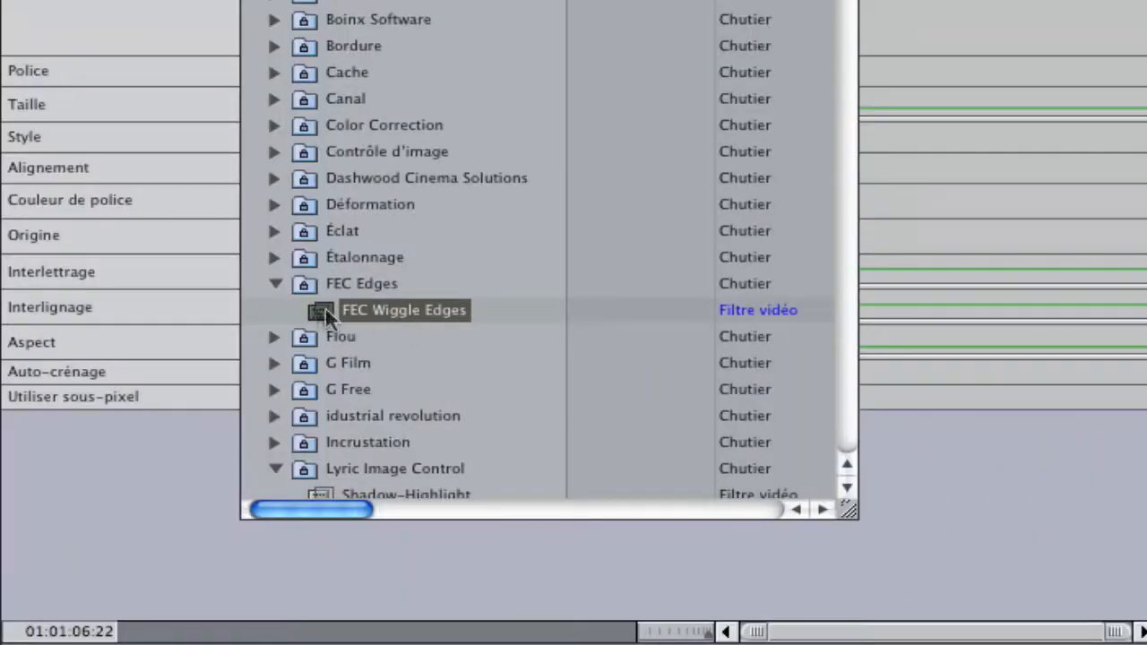
pyautogui.moveTo(312, 302); pyautogui.dragTo(467, 449)
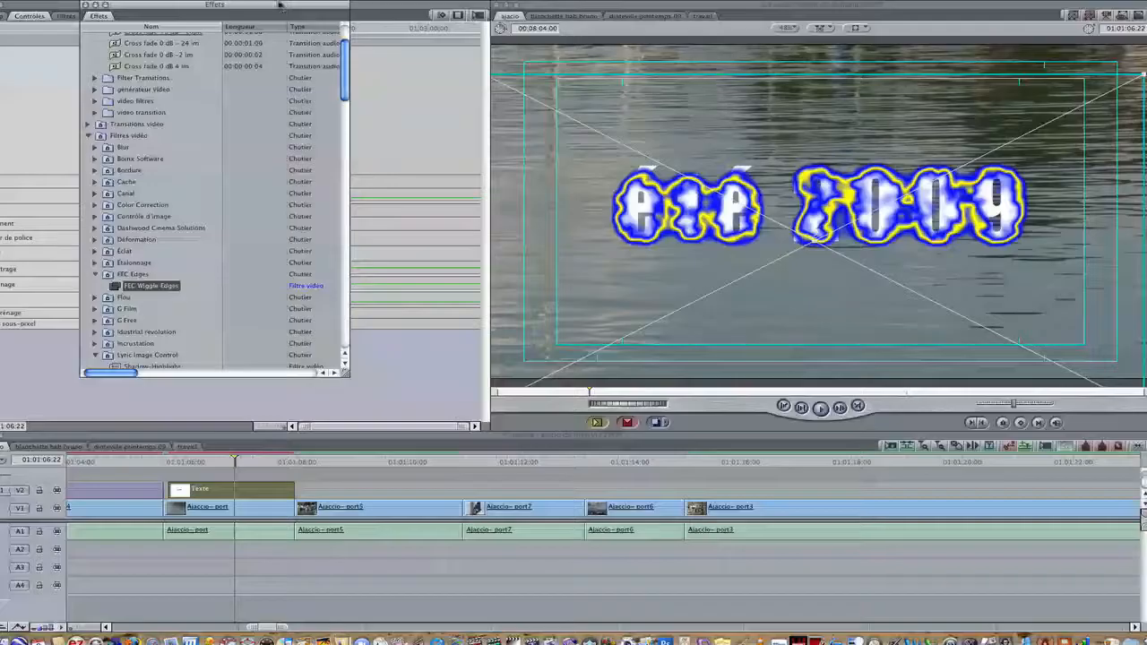
pyautogui.moveTo(279, 5); pyautogui.dragTo(0, 143)
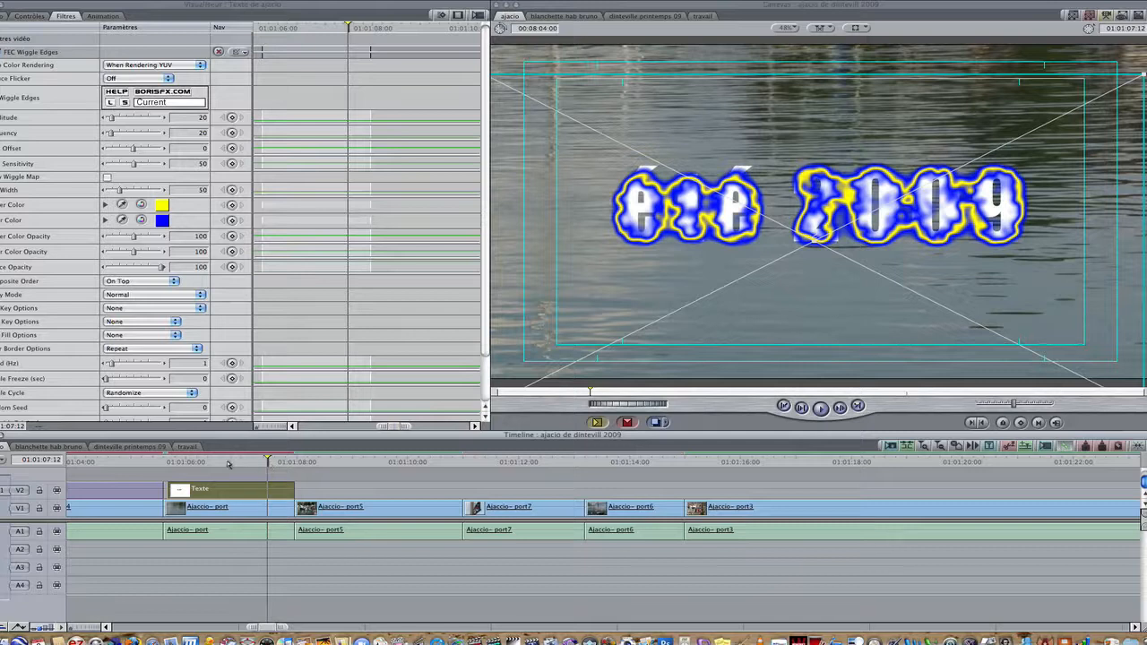
pyautogui.moveTo(228, 463); pyautogui.dragTo(196, 463)
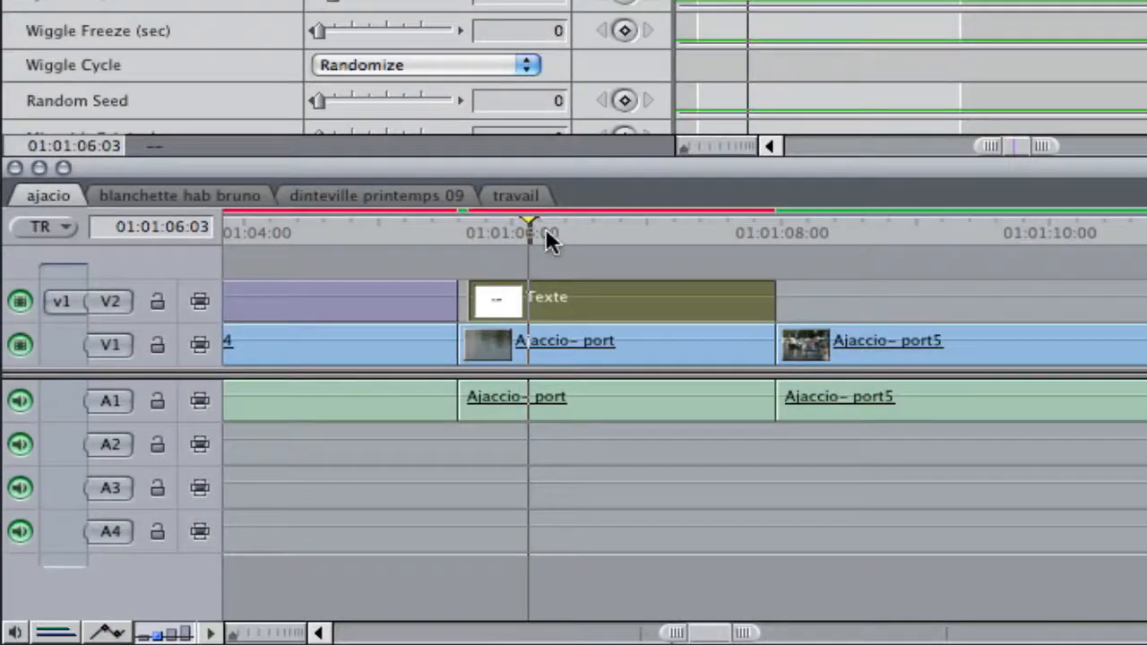
# Try the CoolPlasma.bcp preset on the title's FEC Wiggle Edges filter
pyautogui.click(72, 225)
pyautogui.click(81, 43)
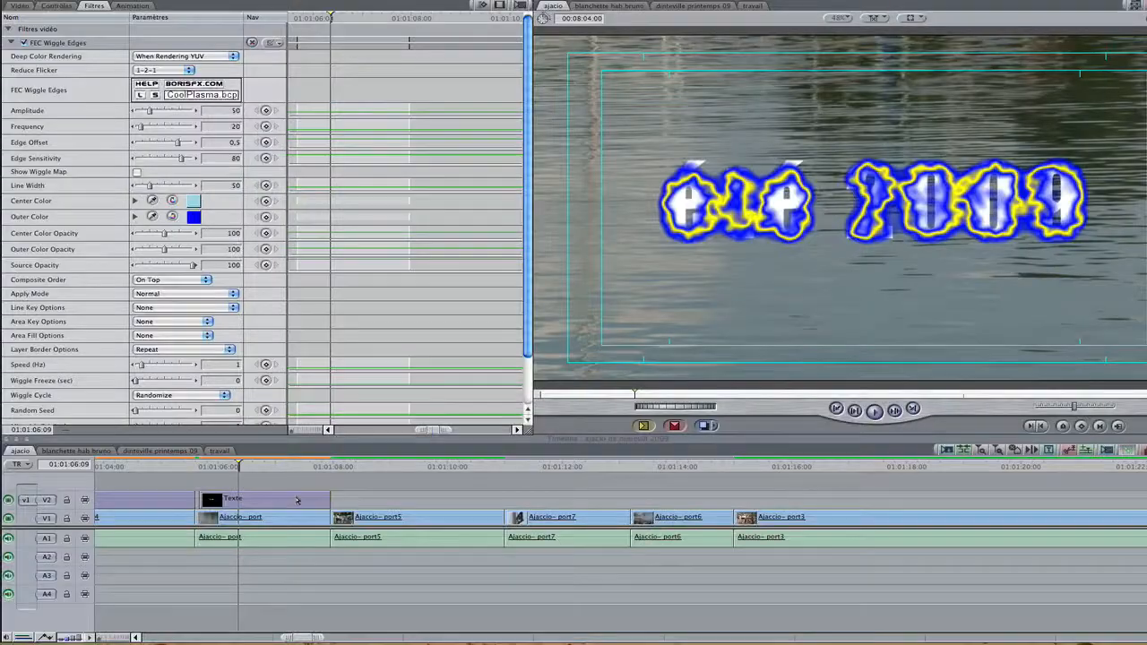
pyautogui.doubleClick(703, 305)
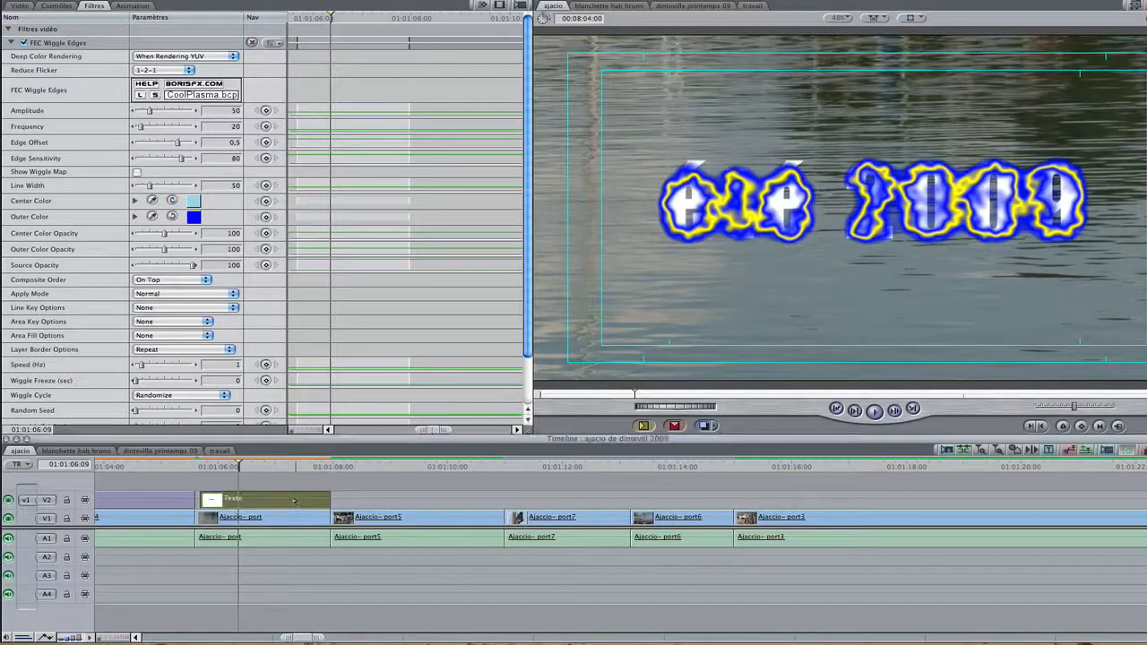
pyautogui.click(94, 6)
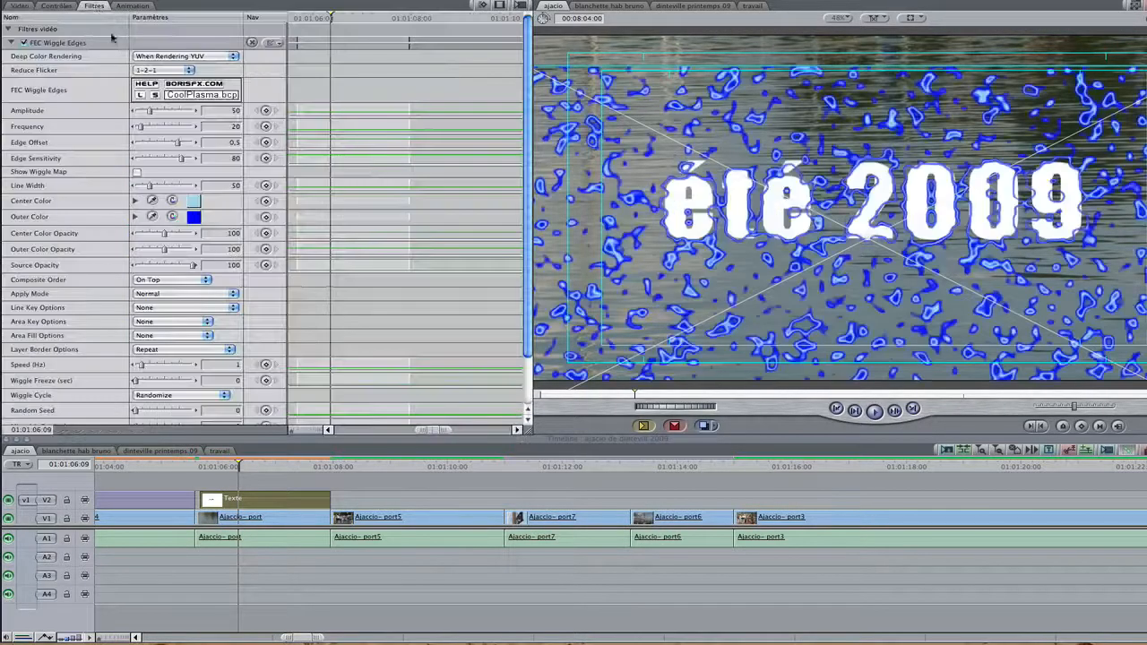
pyautogui.click(231, 87)
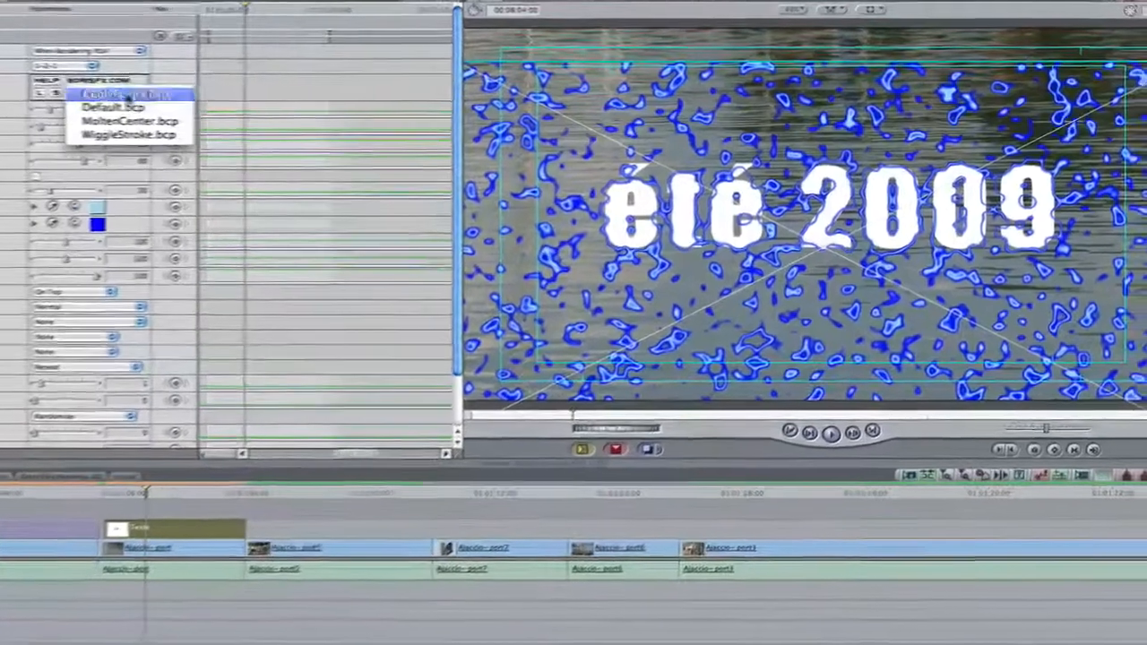
pyautogui.click(229, 95)
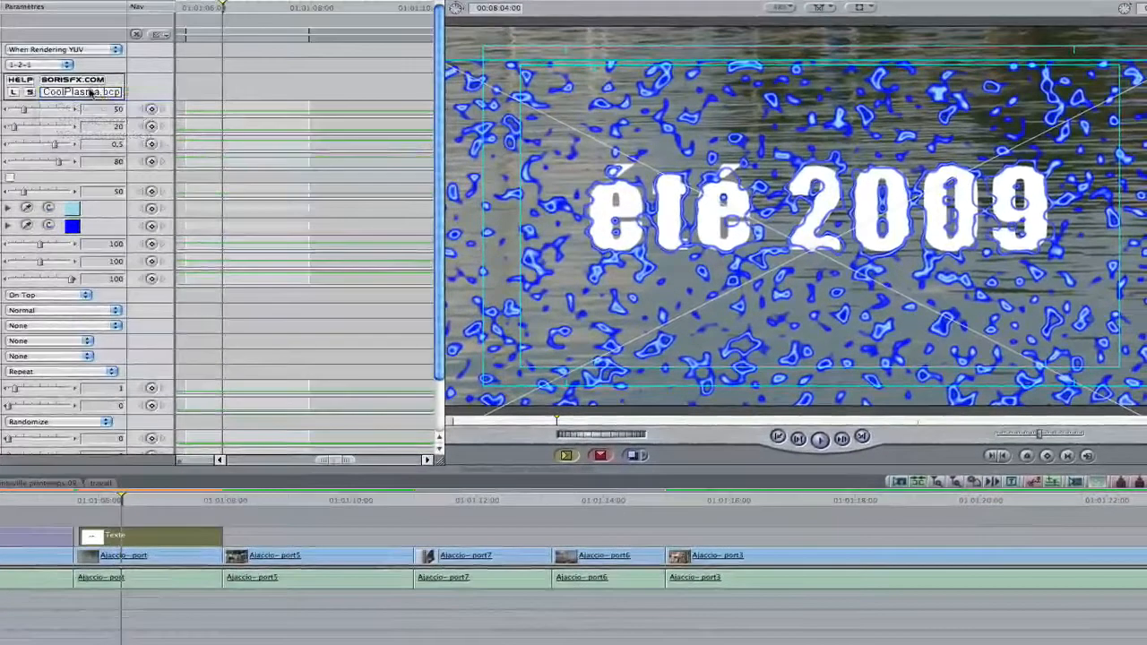
# Compare the Default.bcp preset on the title's FEC Wiggle Edges filter and load MoltenCenter.bcp instead
pyautogui.click(100, 95)
pyautogui.click(97, 106)
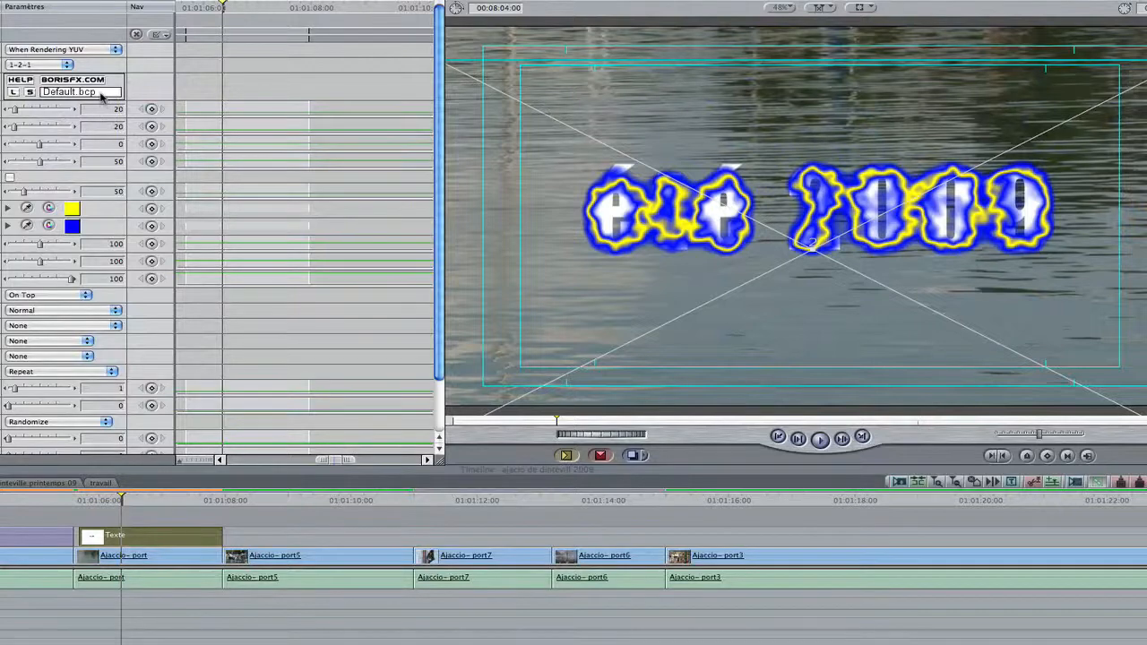
pyautogui.click(101, 93)
pyautogui.click(83, 116)
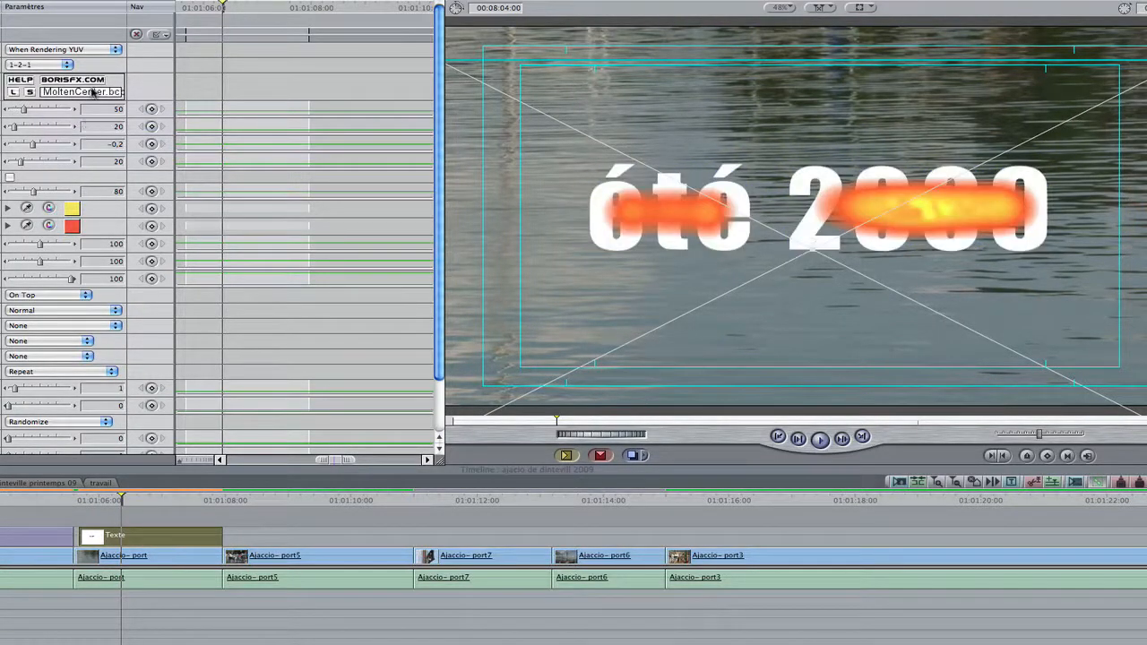
# Load the WiggleStroke.bcp preset in the title's FEC Wiggle Edges filter and reduce Amplitude to 32
pyautogui.click(93, 93)
pyautogui.click(91, 137)
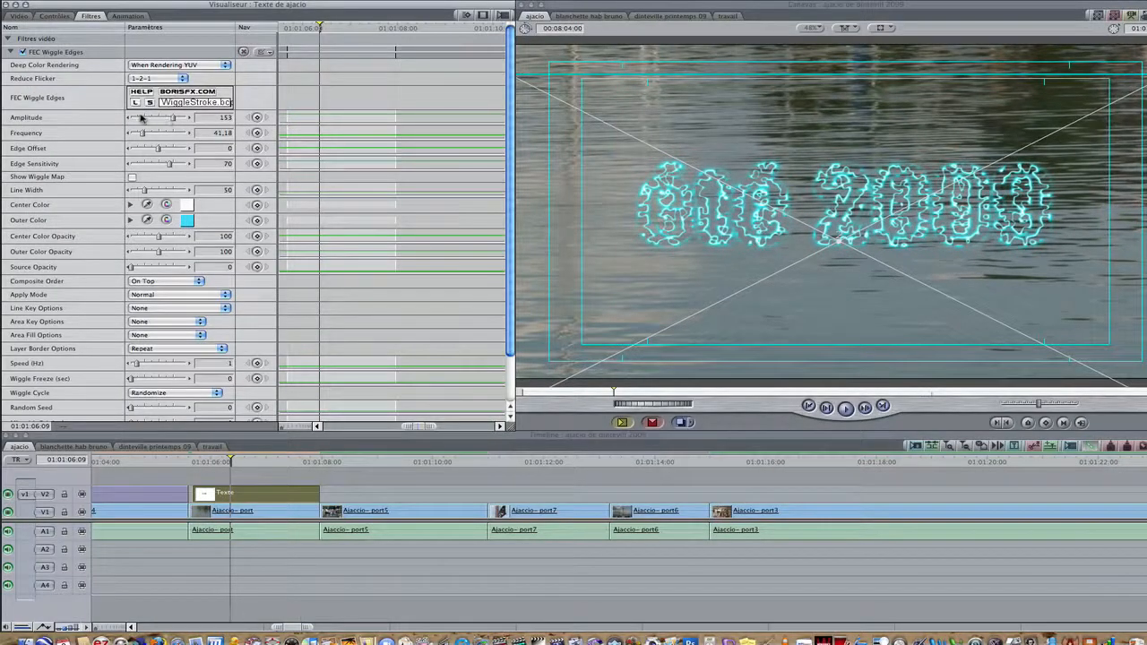
pyautogui.click(141, 118)
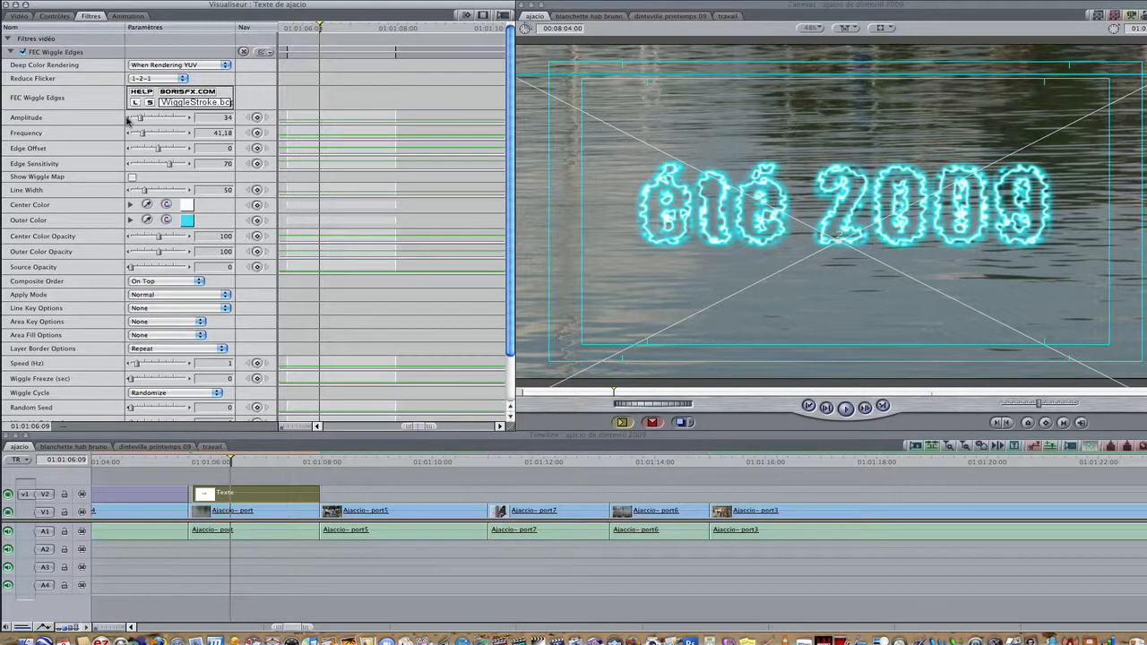
pyautogui.click(129, 118)
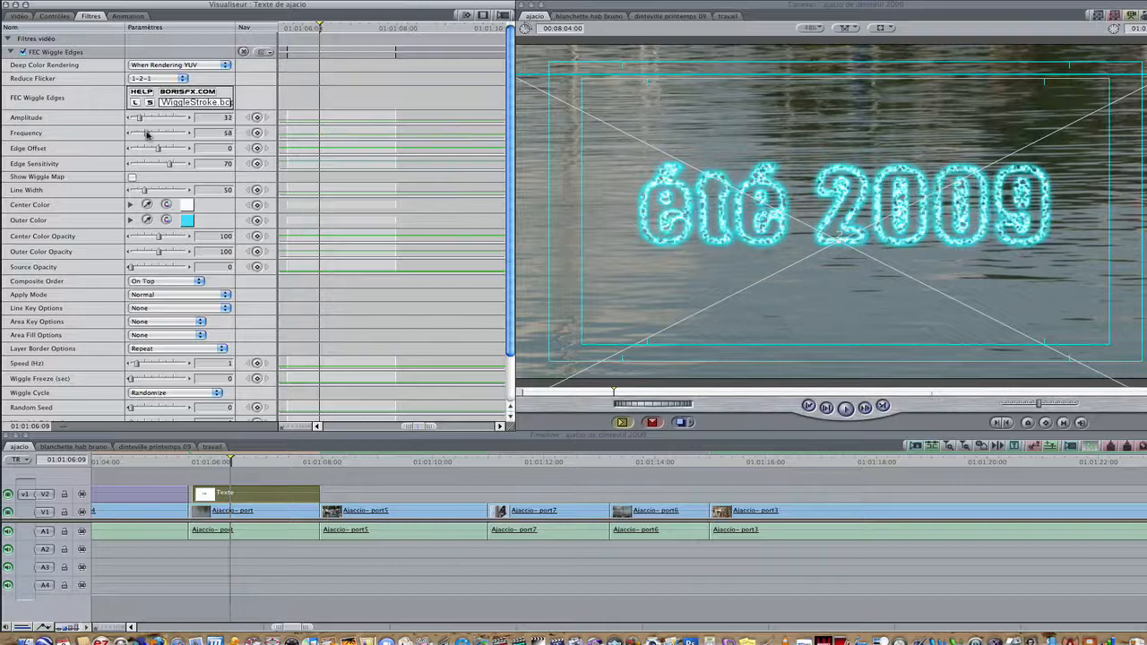
# Set the Wiggle Edges filter's Frequency to 66 and its Edge Offset to 0,26
pyautogui.click(147, 133)
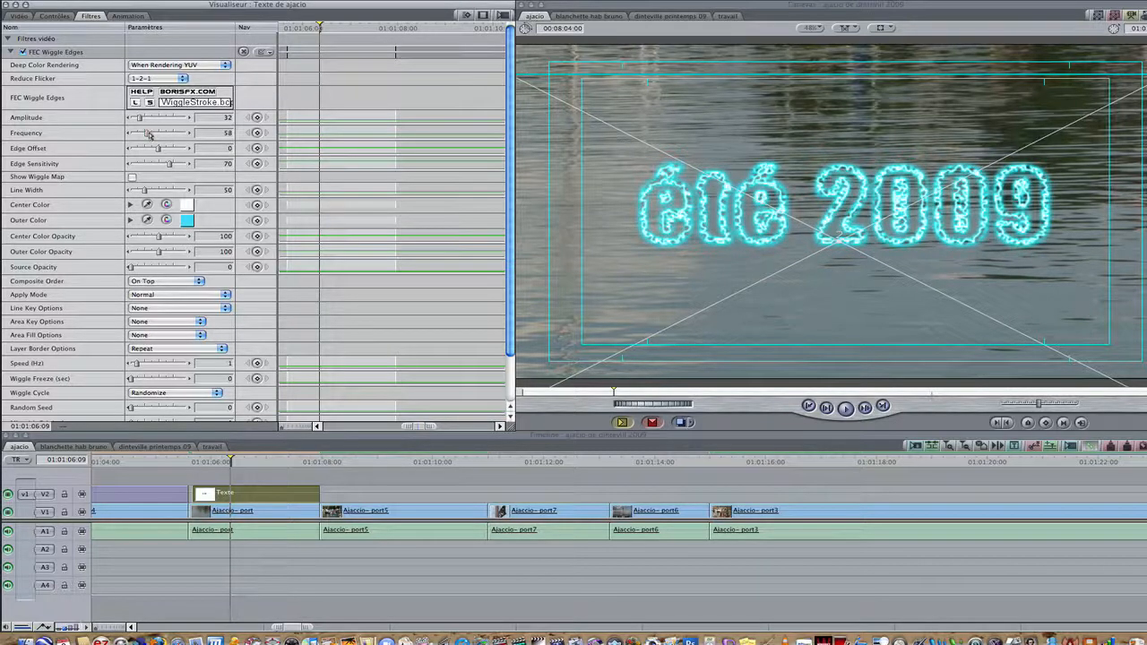
pyautogui.click(149, 132)
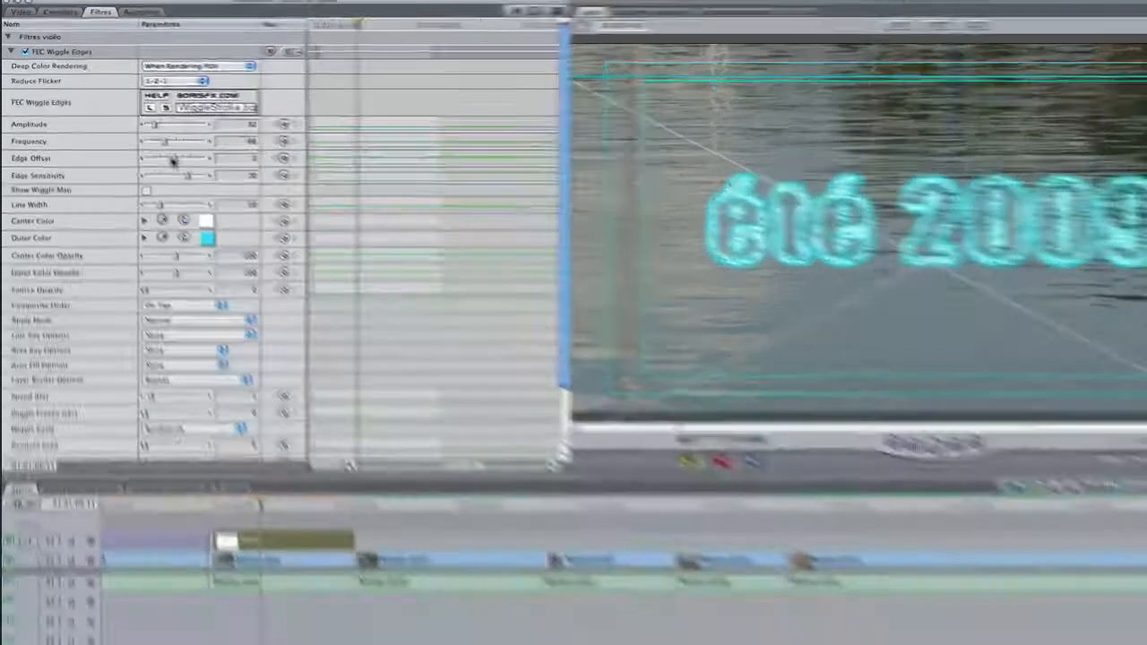
pyautogui.moveTo(158, 148); pyautogui.dragTo(148, 149)
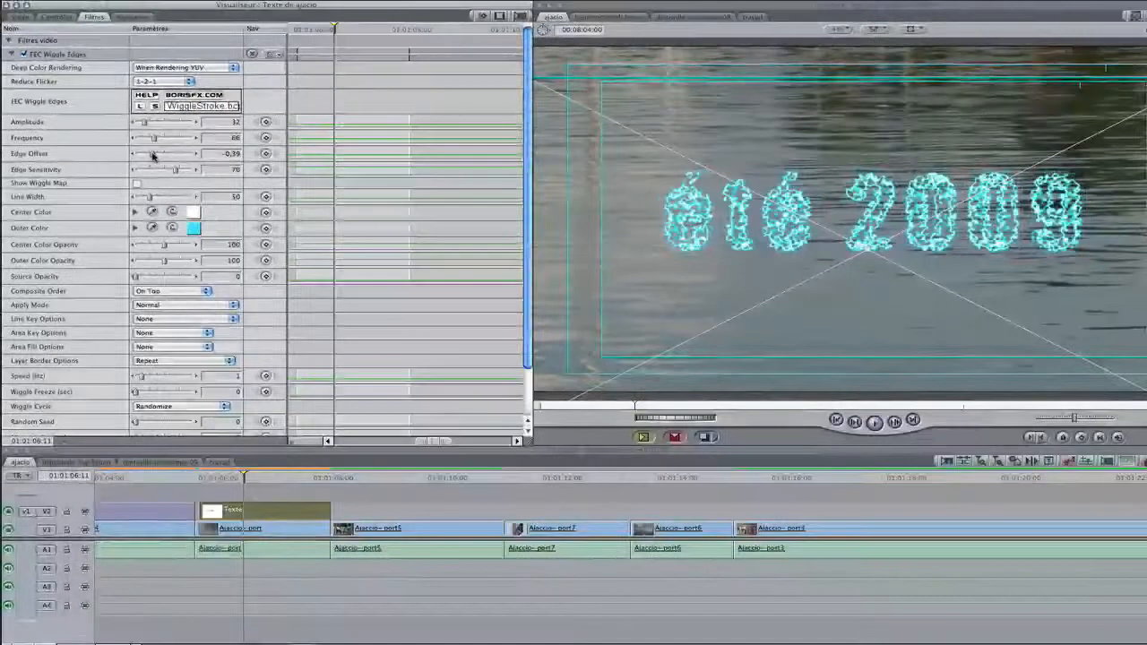
pyautogui.moveTo(156, 153); pyautogui.dragTo(174, 154)
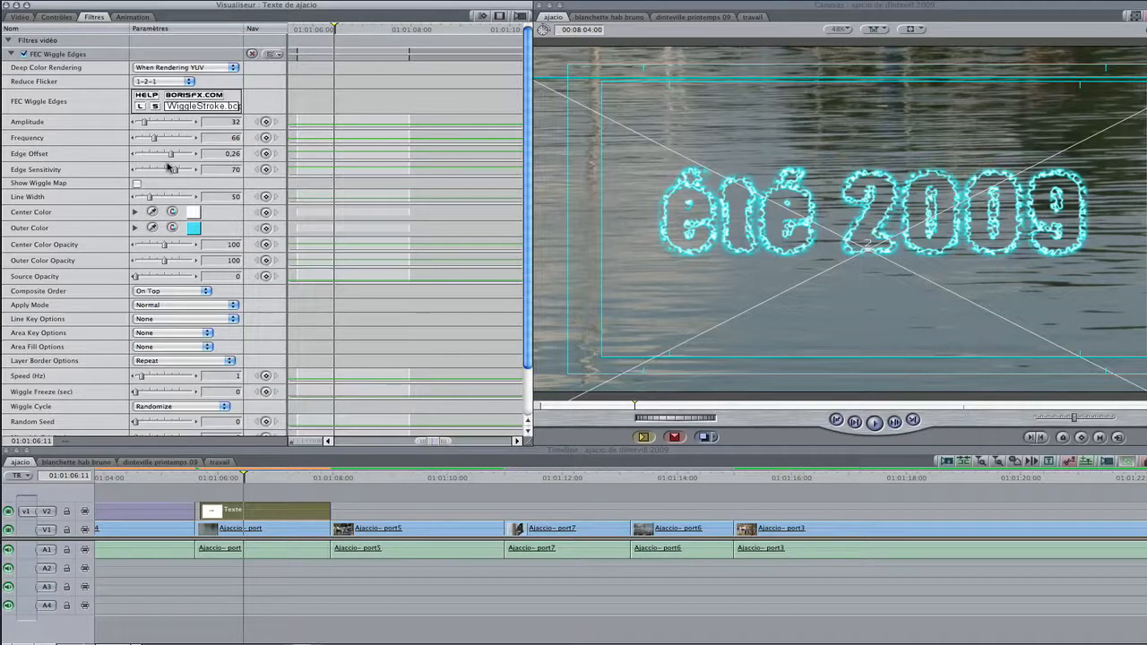
# Try other Edge Sensitivity levels, settle on 70, and set the Line Width to 192
pyautogui.click(163, 170)
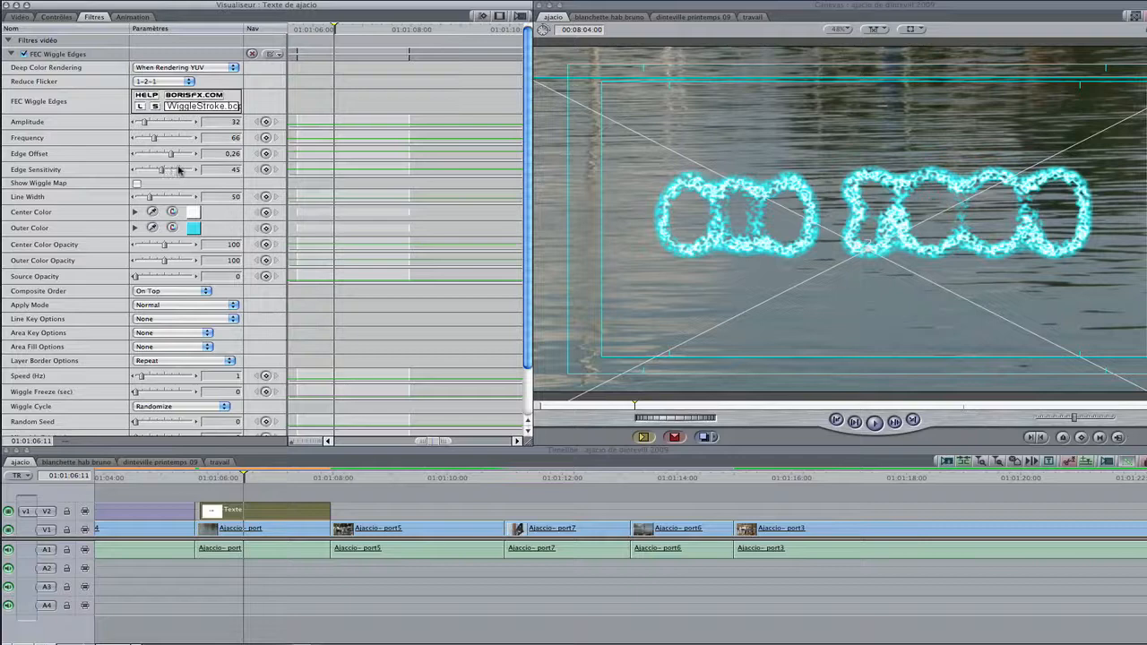
pyautogui.click(180, 170)
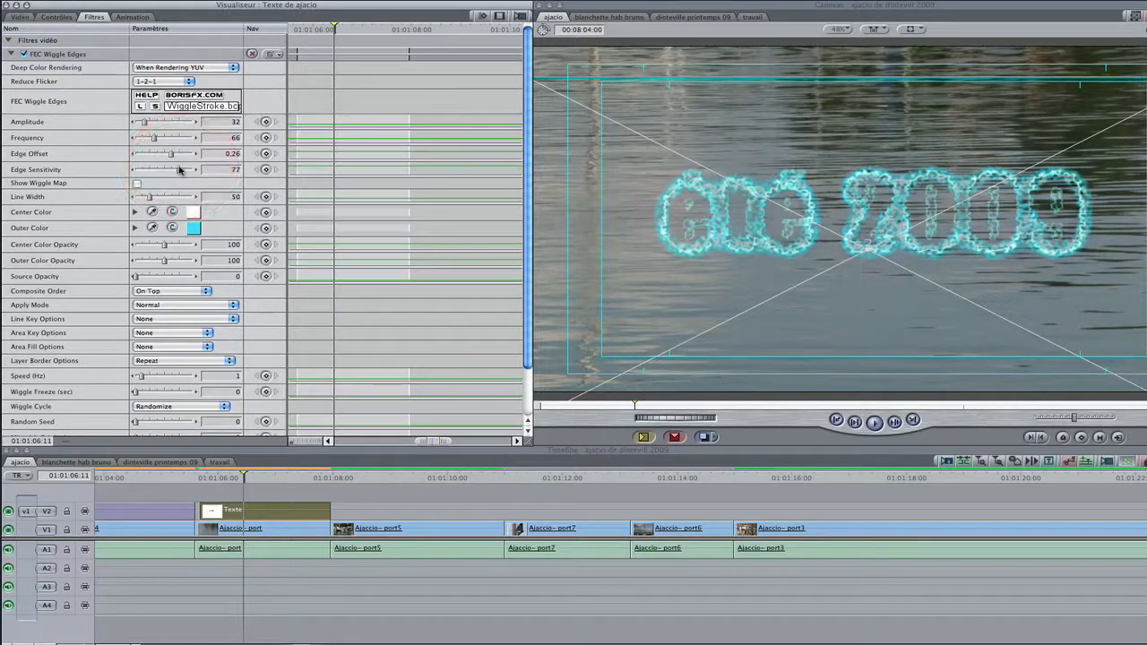
pyautogui.click(134, 170)
pyautogui.click(133, 171)
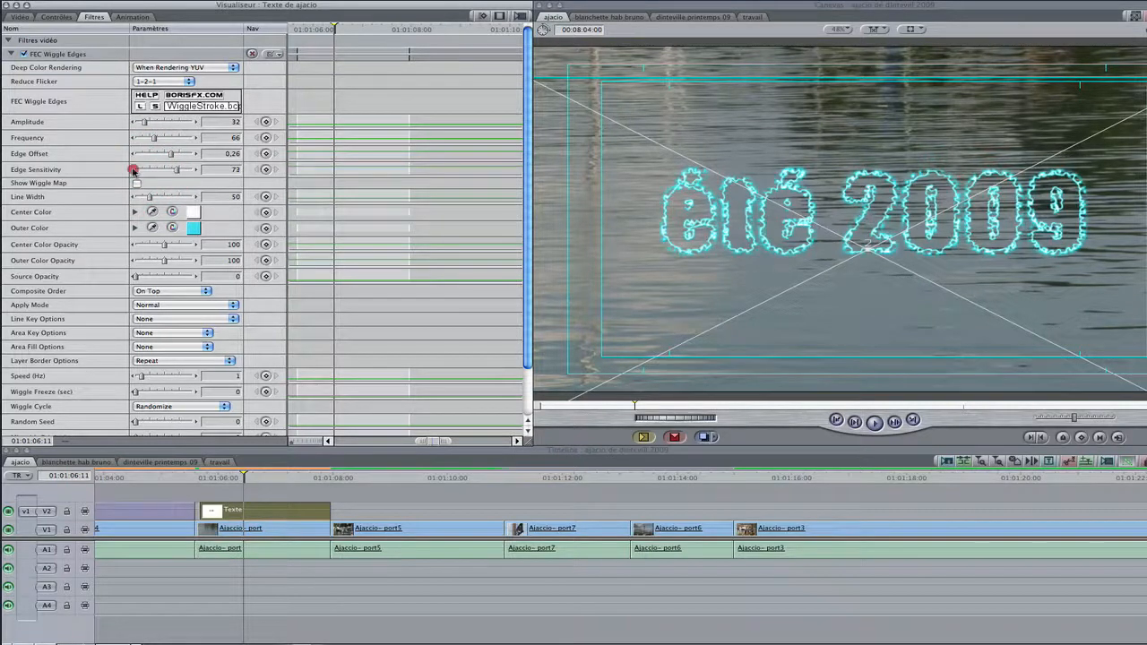
pyautogui.click(132, 170)
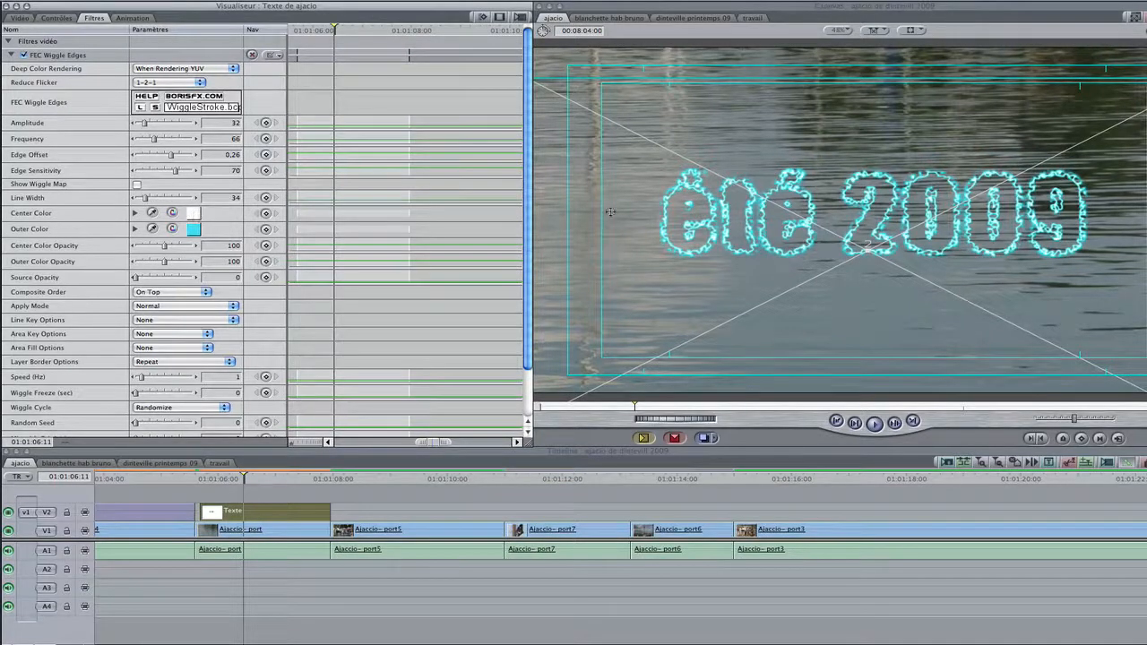
pyautogui.click(192, 197)
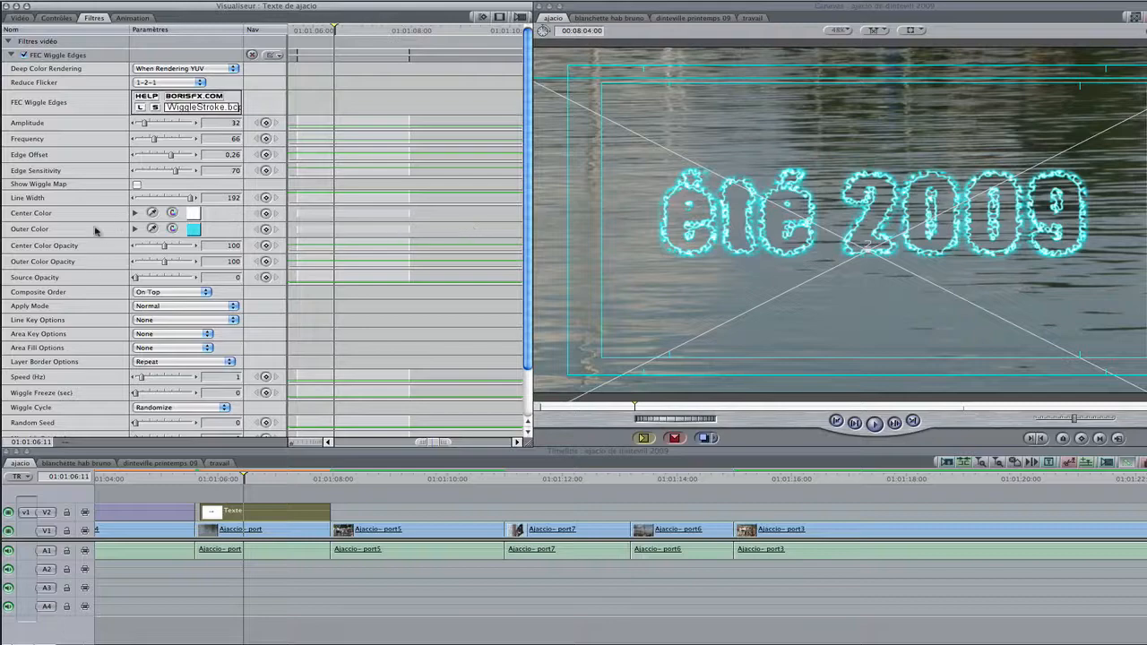
# Try bright yellow as the Center Color of the title's wiggling outline
pyautogui.click(195, 215)
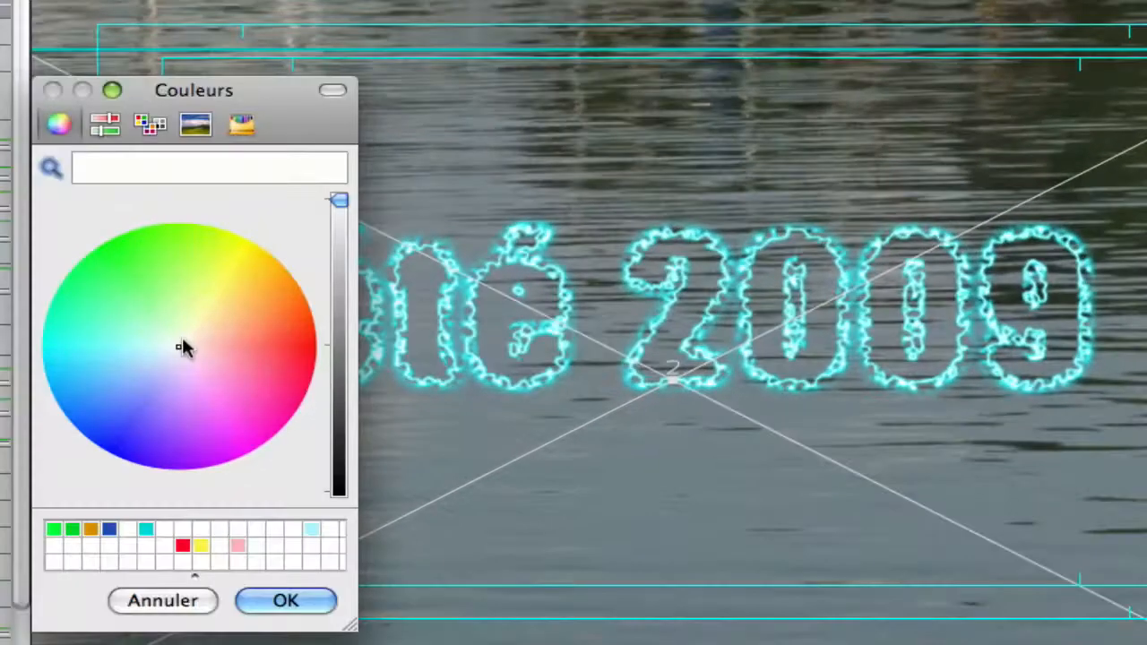
pyautogui.moveTo(231, 266); pyautogui.dragTo(245, 252)
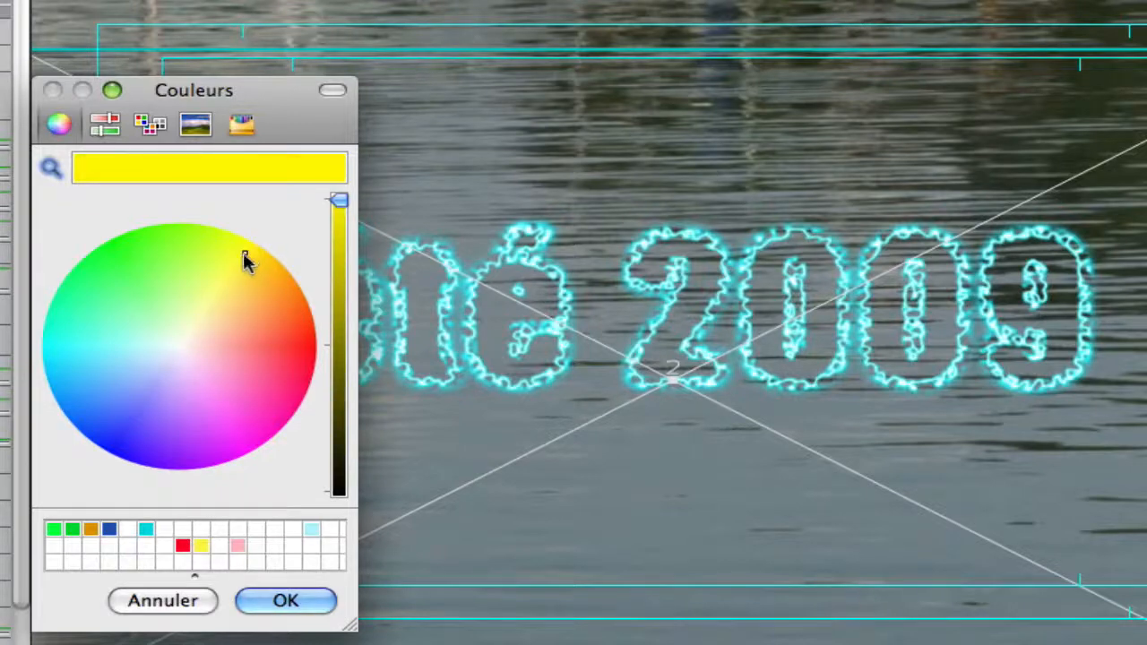
pyautogui.click(283, 601)
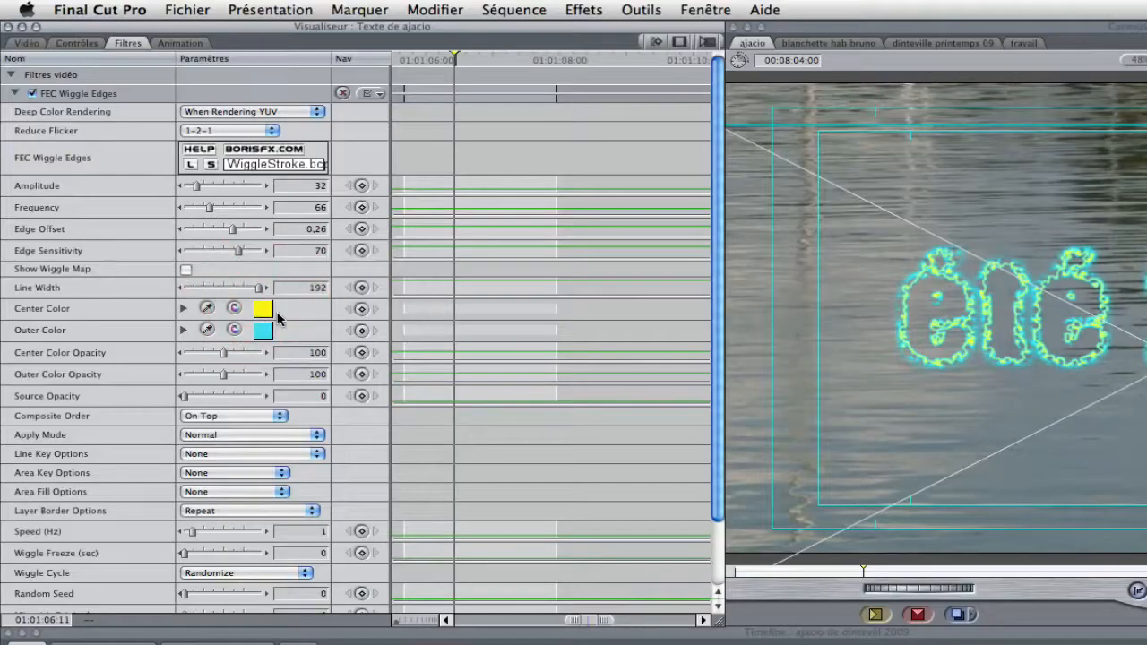
# Change the Center Color of the title's wiggling outline to green
pyautogui.click(263, 310)
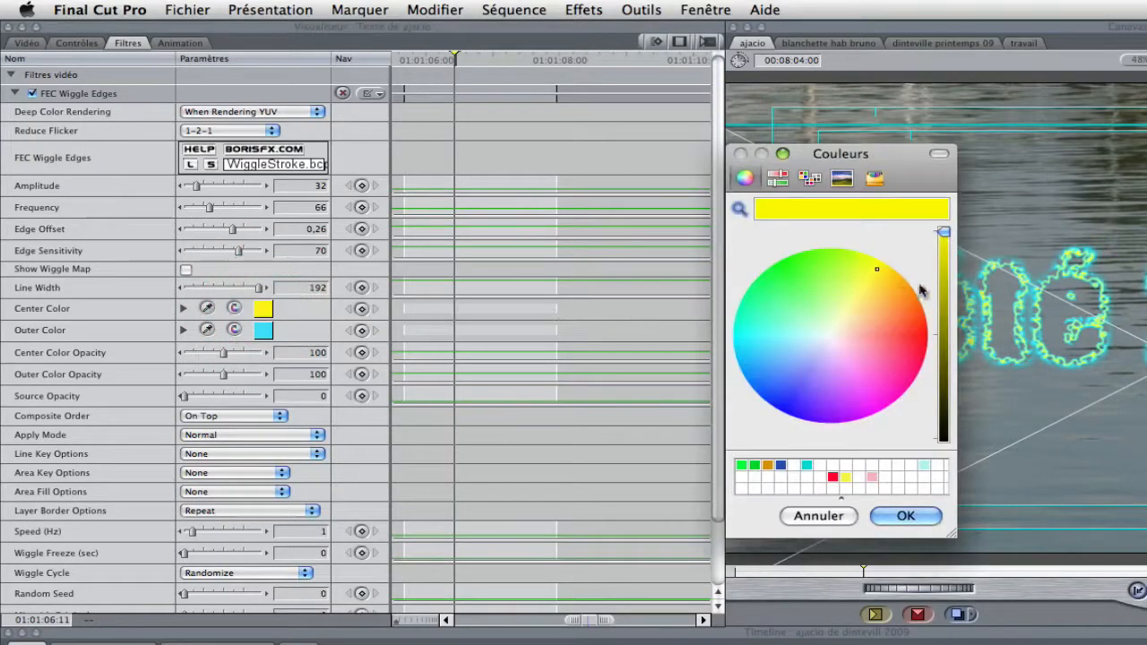
pyautogui.moveTo(878, 272)
pyautogui.mouseDown()
pyautogui.moveTo(811, 297)
pyautogui.moveTo(798, 327)
pyautogui.moveTo(759, 284)
pyautogui.moveTo(768, 315)
pyautogui.moveTo(780, 318)
pyautogui.moveTo(791, 293)
pyautogui.mouseUp()
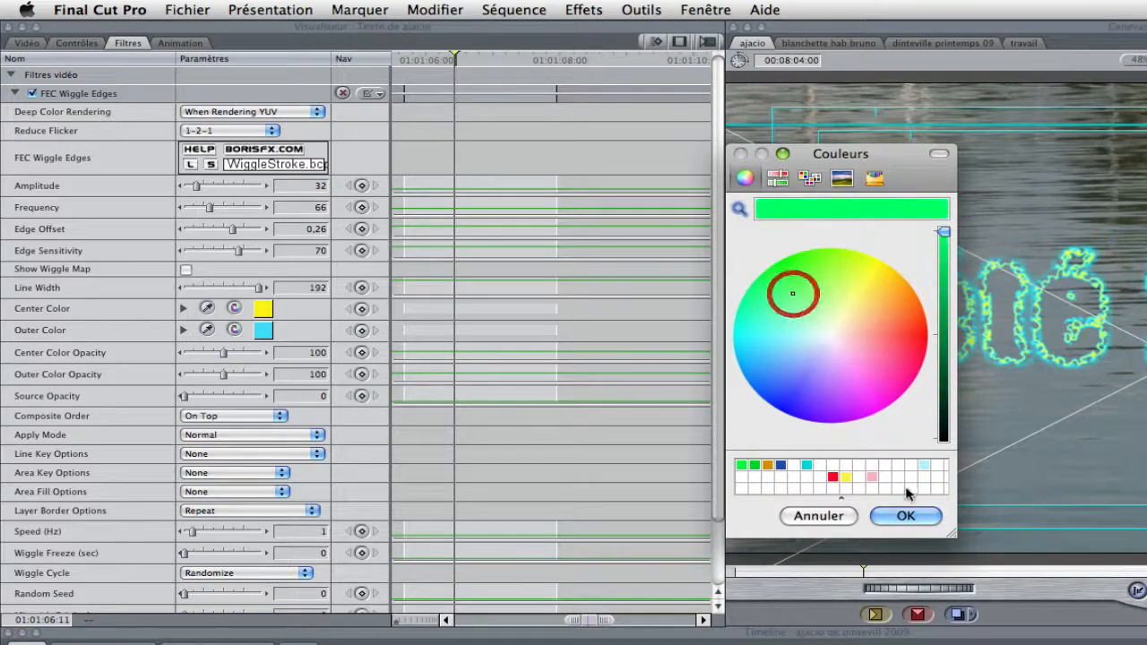
pyautogui.click(905, 516)
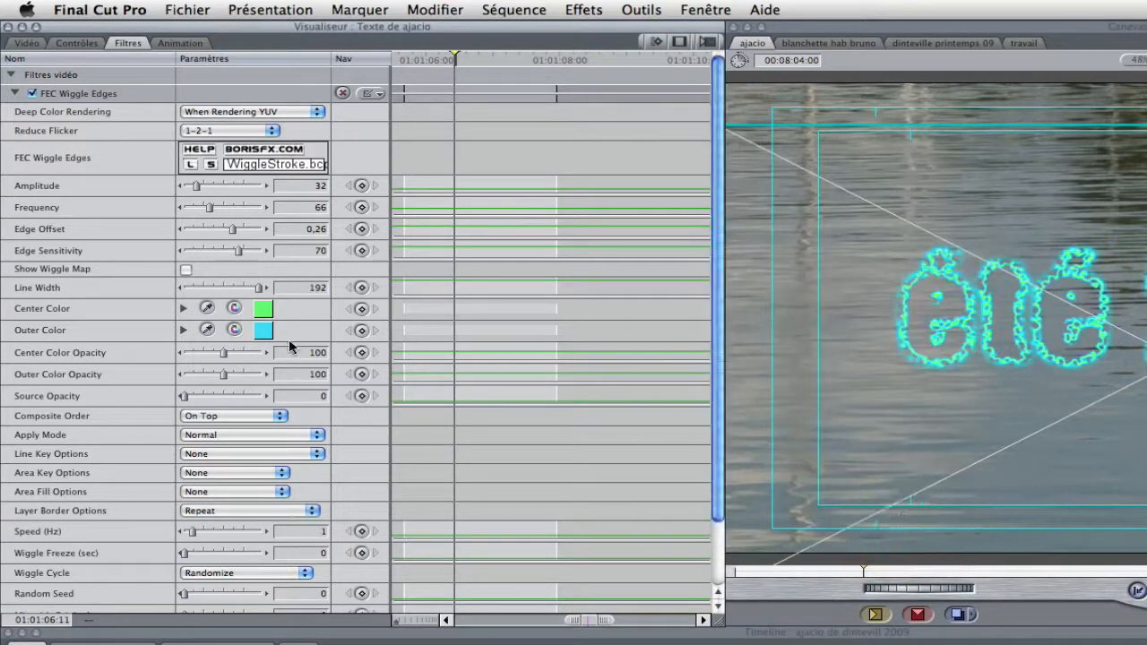
# Try a deep blue as the Outer Color of the title's wiggling outline
pyautogui.click(262, 329)
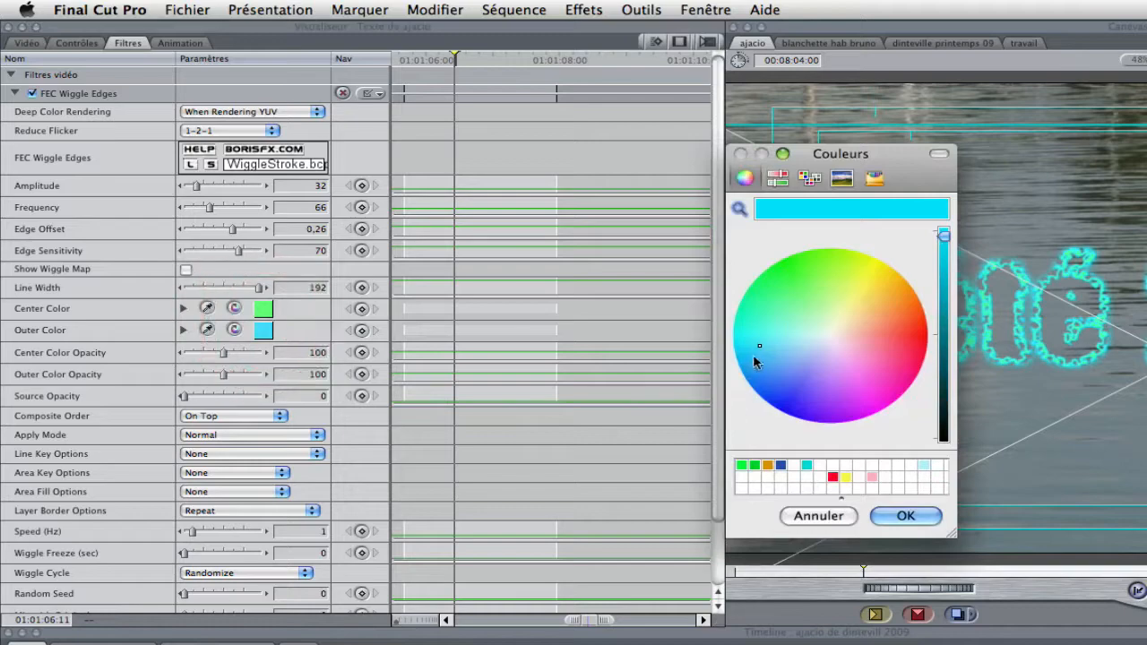
pyautogui.moveTo(757, 352); pyautogui.dragTo(773, 391)
pyautogui.click(905, 516)
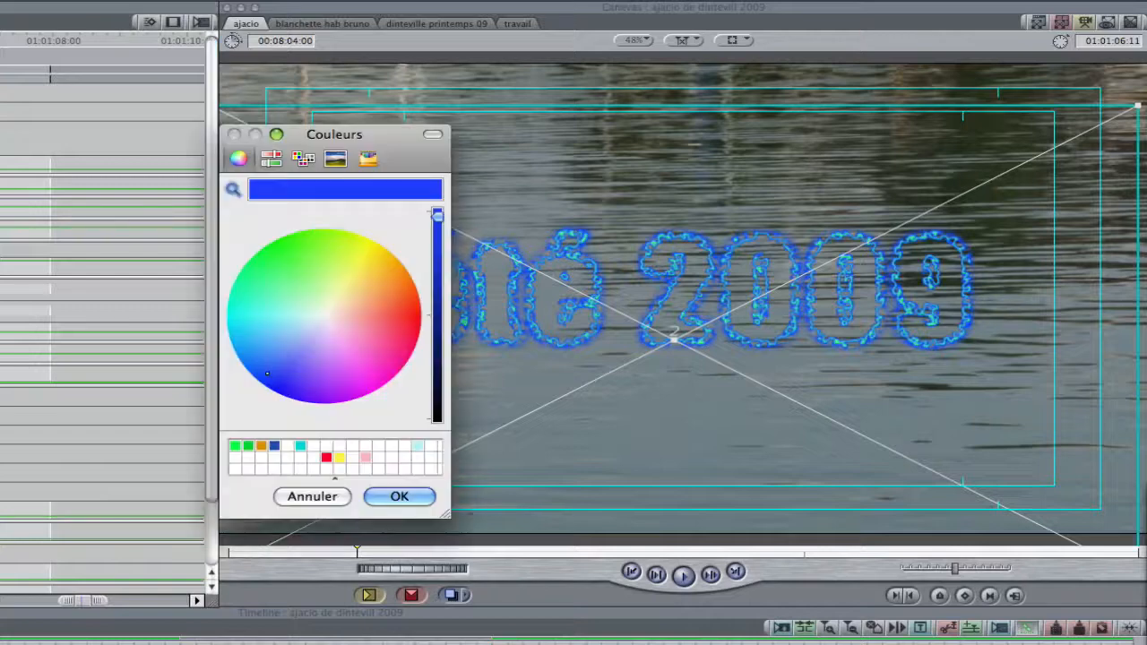
# Change the Outer Color of the title's wiggling outline to light blue
pyautogui.click(278, 311)
pyautogui.moveTo(277, 311); pyautogui.dragTo(269, 328)
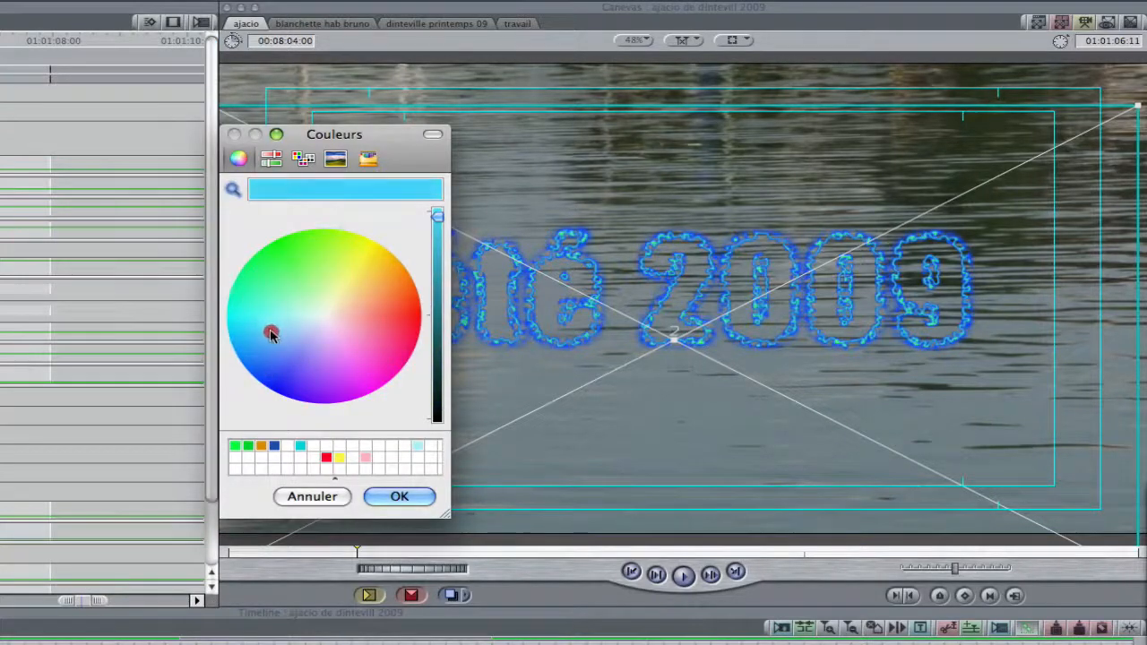
pyautogui.click(397, 499)
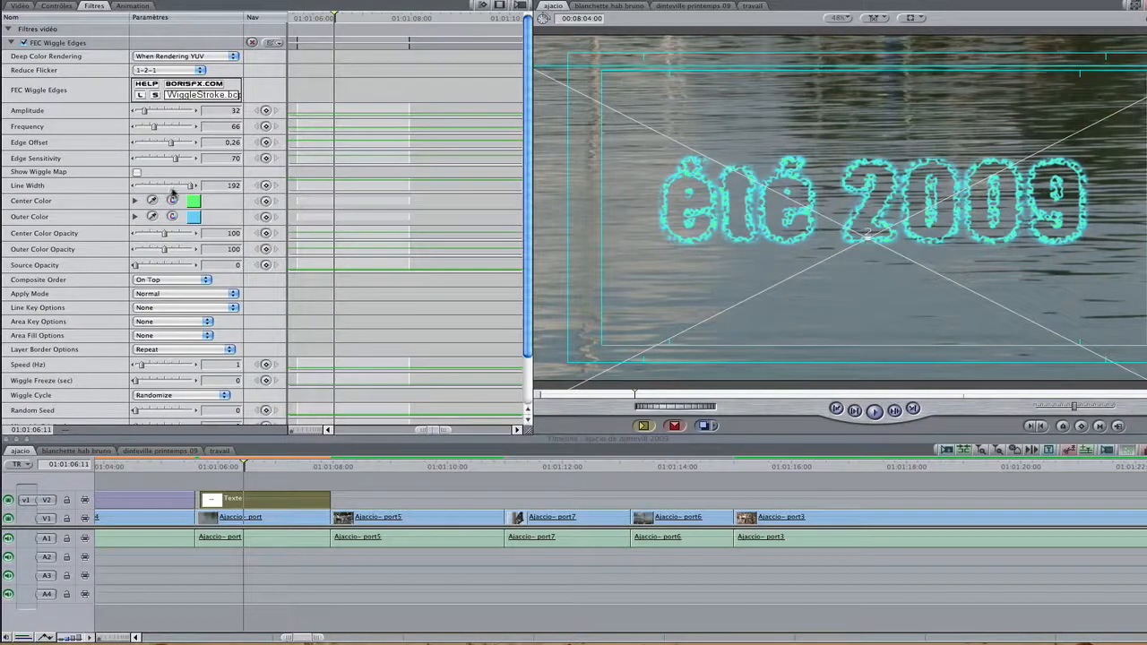
# Set Line Width to 119, and adjust the wiggle animation with Speed 5,84, Wiggle Freeze 0,38 and Random Seed 3740
pyautogui.click(169, 185)
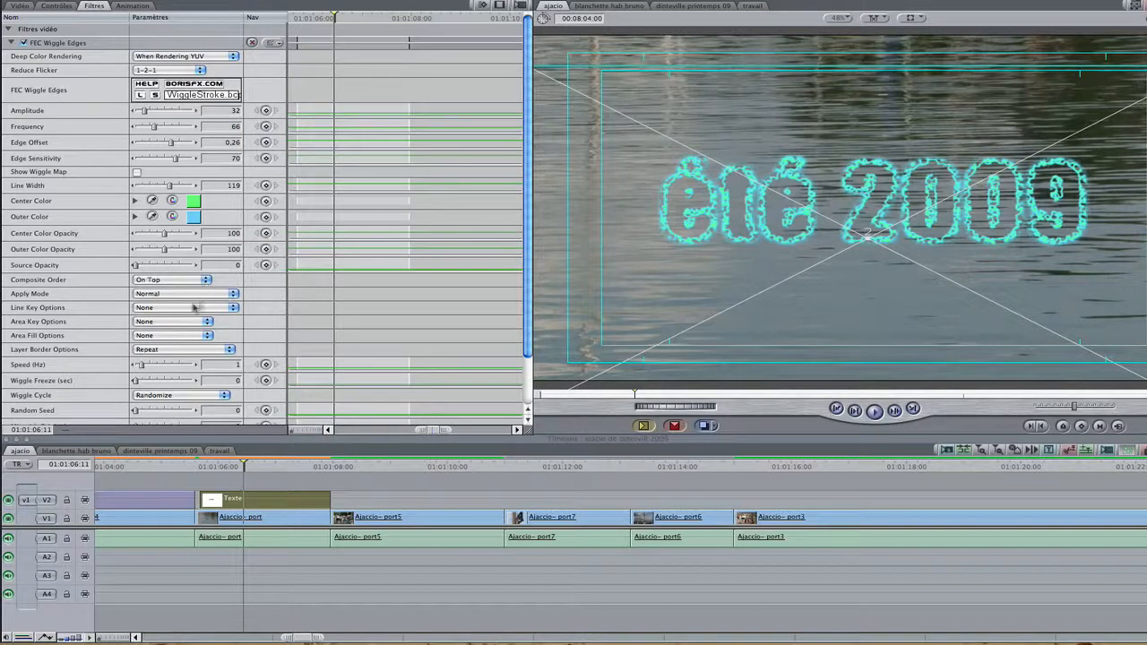
pyautogui.click(157, 366)
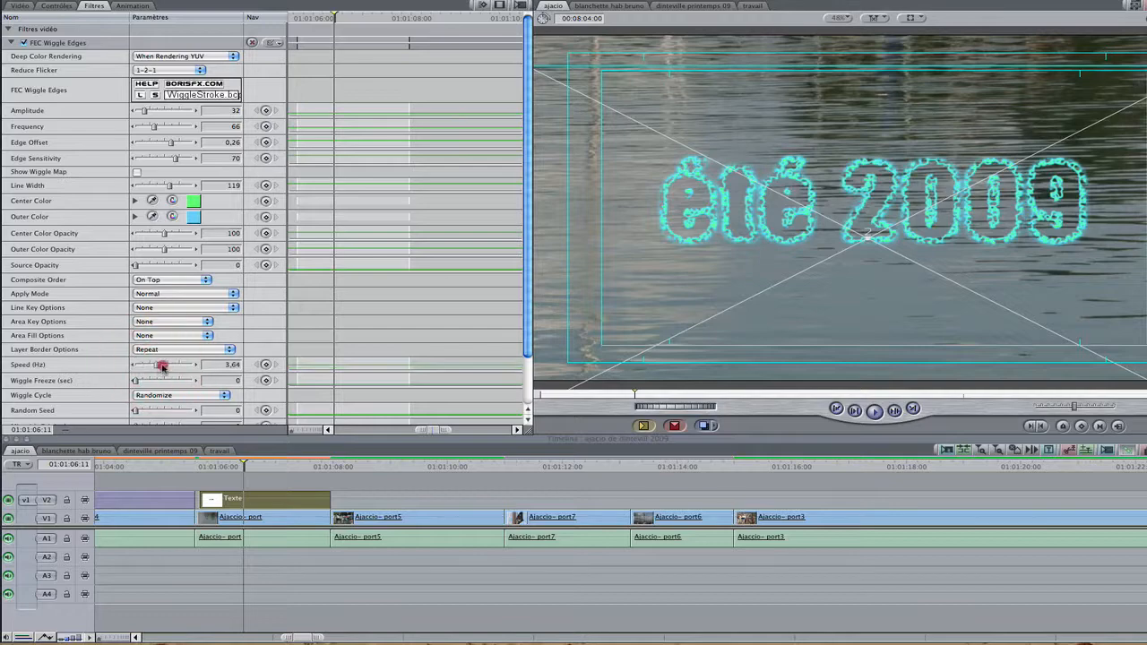
pyautogui.moveTo(162, 366); pyautogui.dragTo(169, 365)
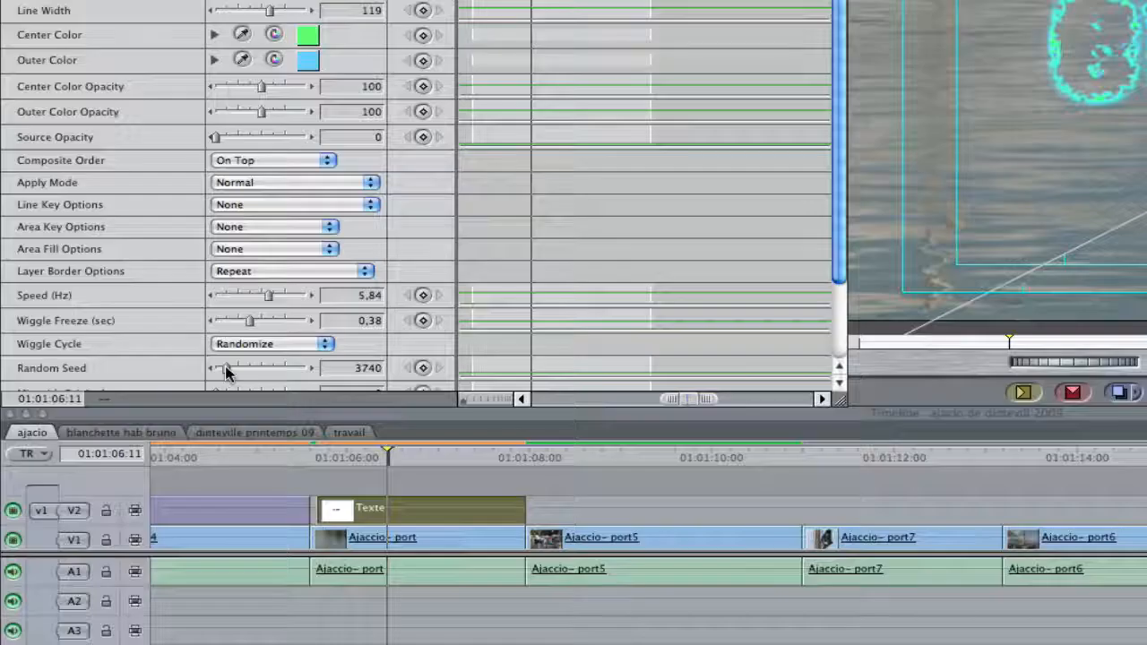
# Render the Texte title section over the Ajaccio- port clip and play back the animated outline
pyautogui.click(448, 493)
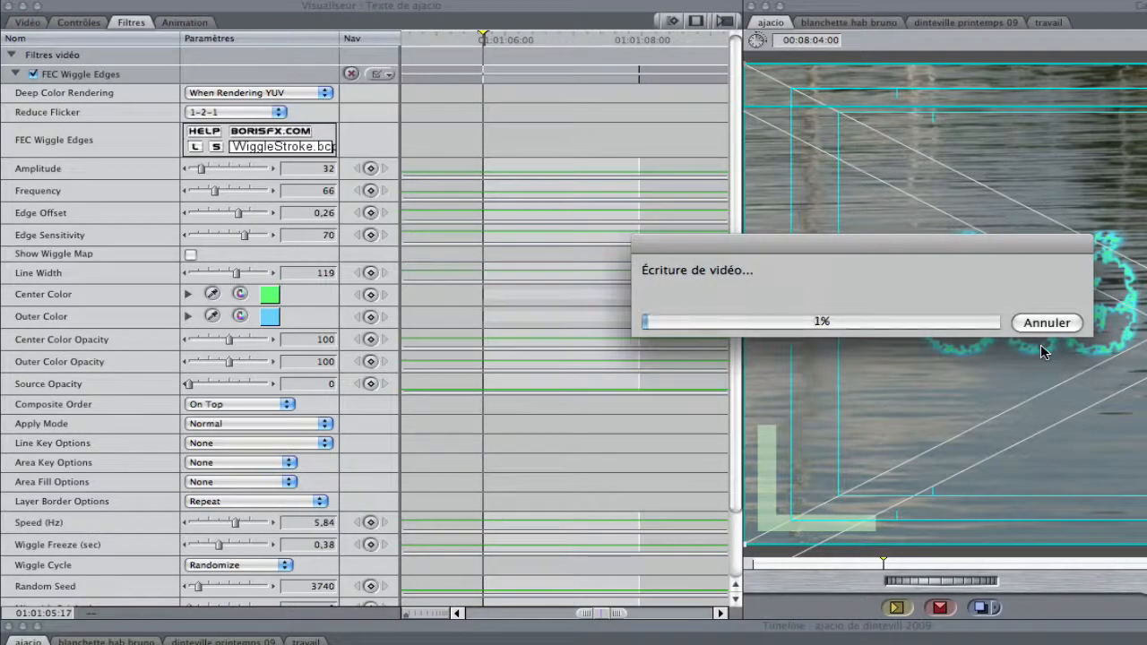
pyautogui.moveTo(937, 252); pyautogui.dragTo(586, 241)
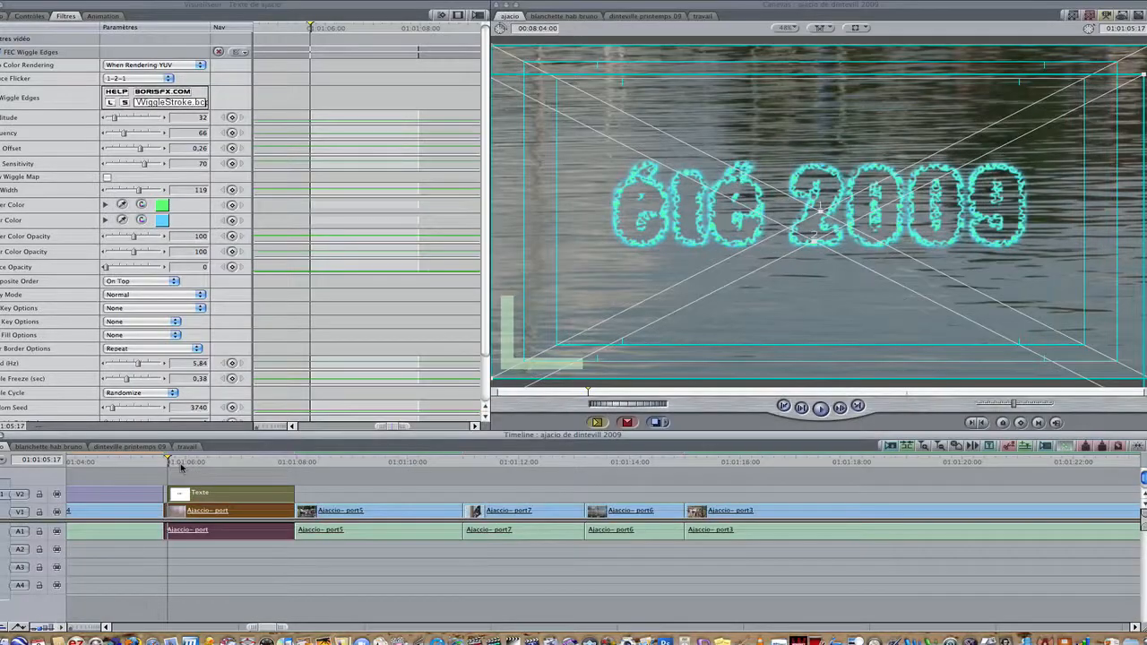
pyautogui.press('space')
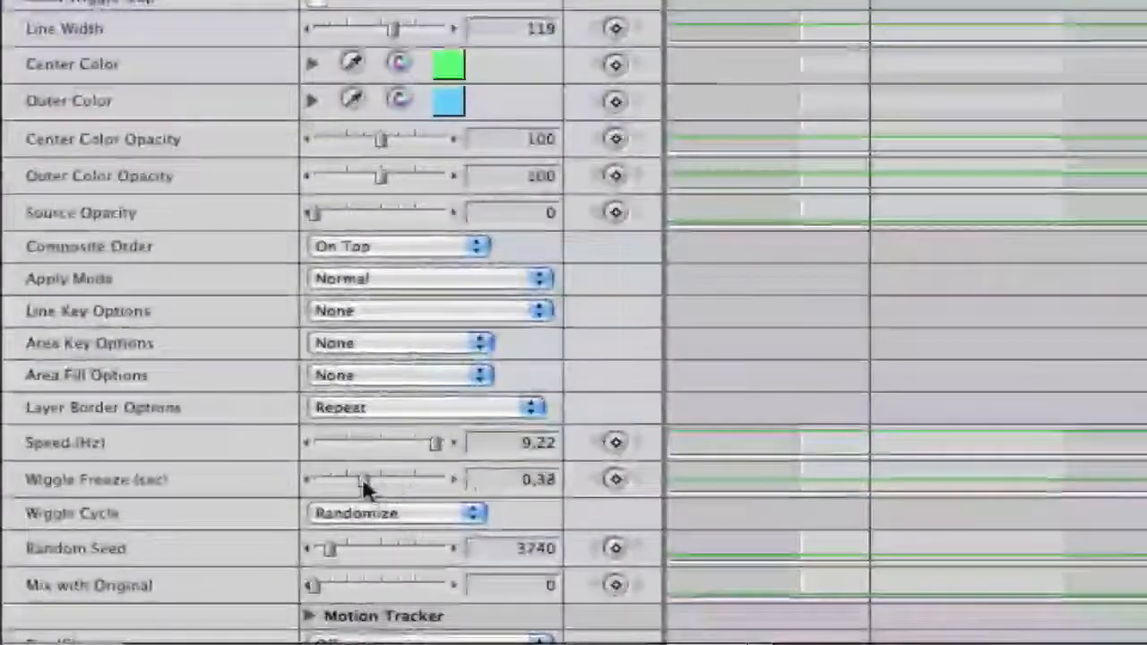
# Set Speed to 9,22, Wiggle Freeze to 0,08 and Frequency to 130, and render the title section again to play it back
pyautogui.moveTo(364, 480); pyautogui.dragTo(324, 482)
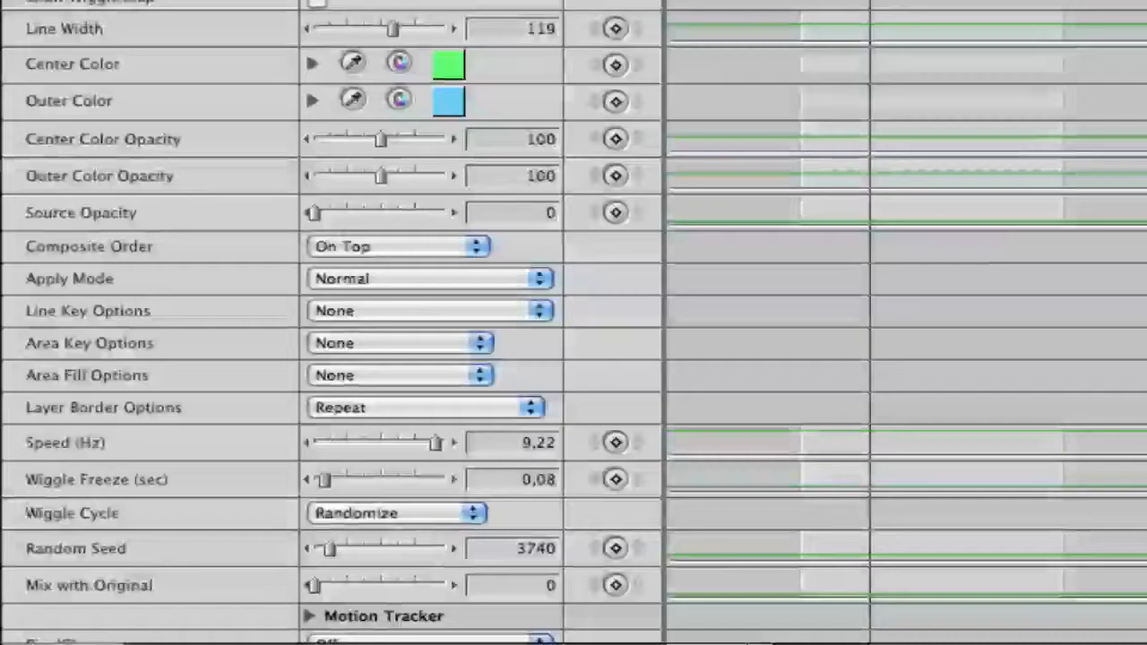
pyautogui.press('super+r')
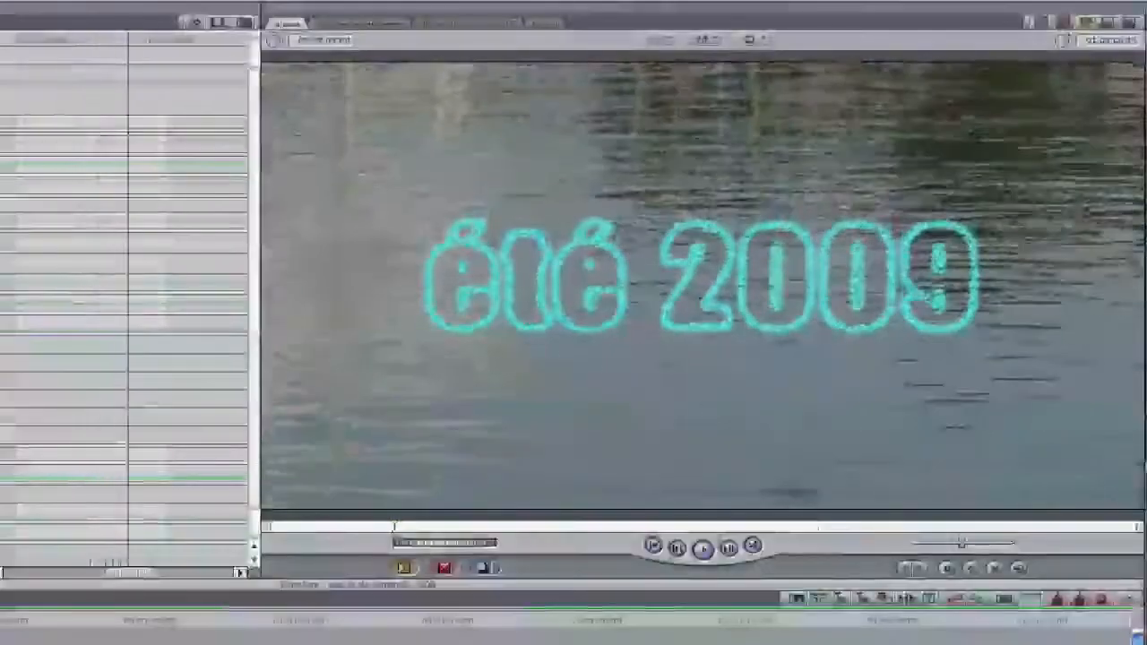
pyautogui.press('space')
pyautogui.press('space')
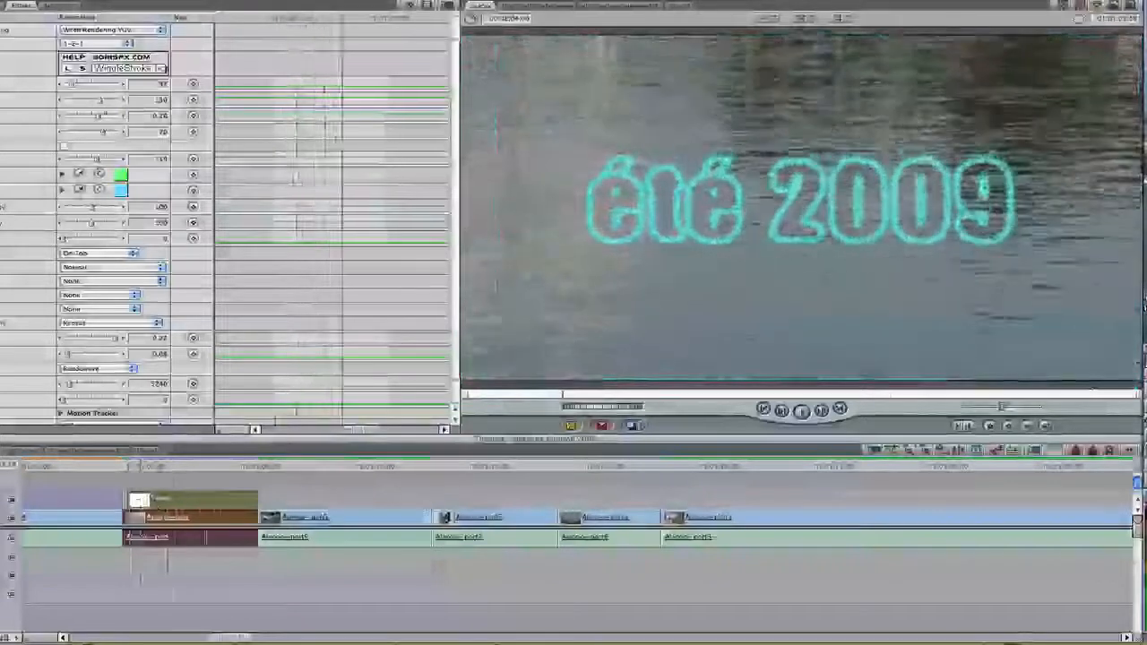
pyautogui.press('space')
pyautogui.press('space')
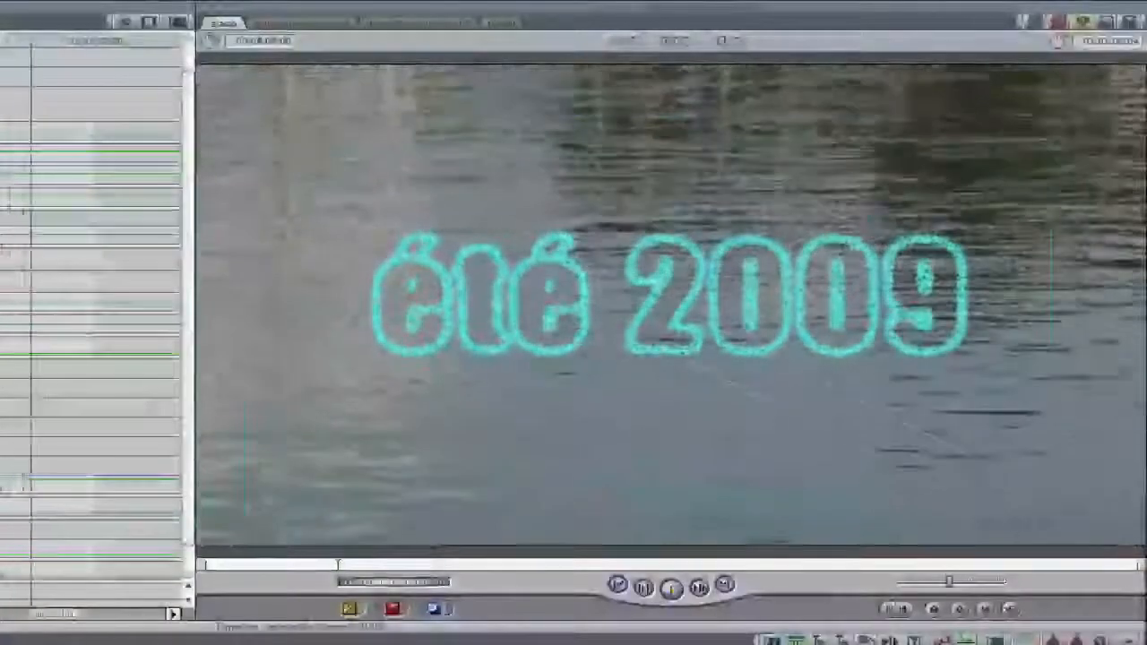
pyautogui.press('space')
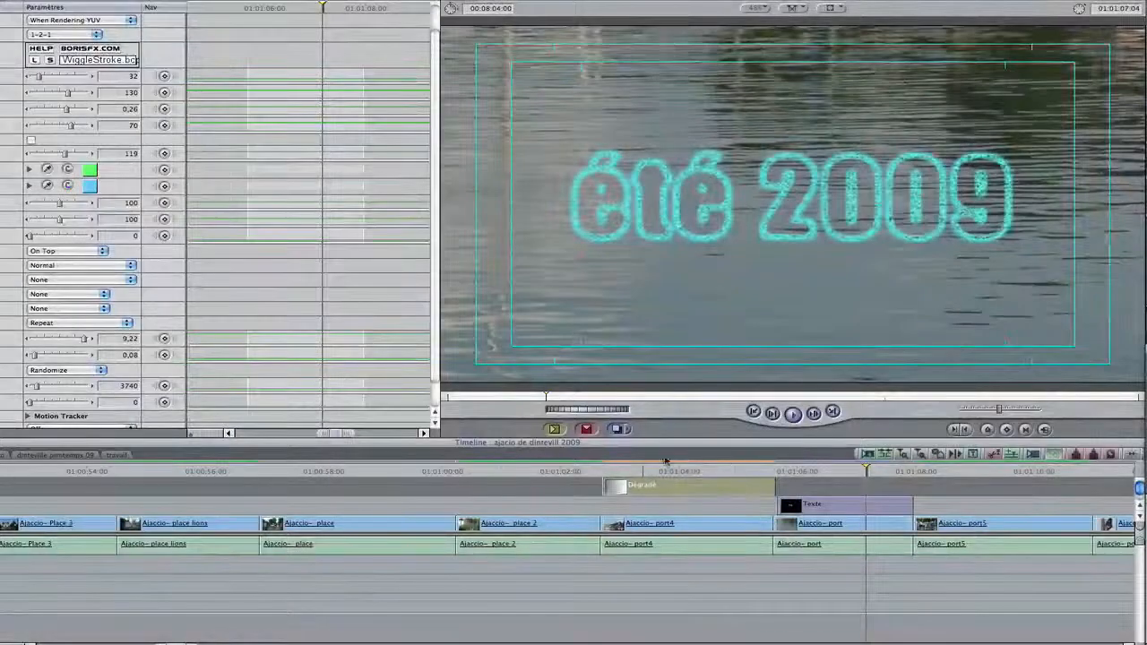
# Scrub through the Ajaccio- port4 clip beneath the Dégradé generator to examine the harbour shot
pyautogui.click(661, 469)
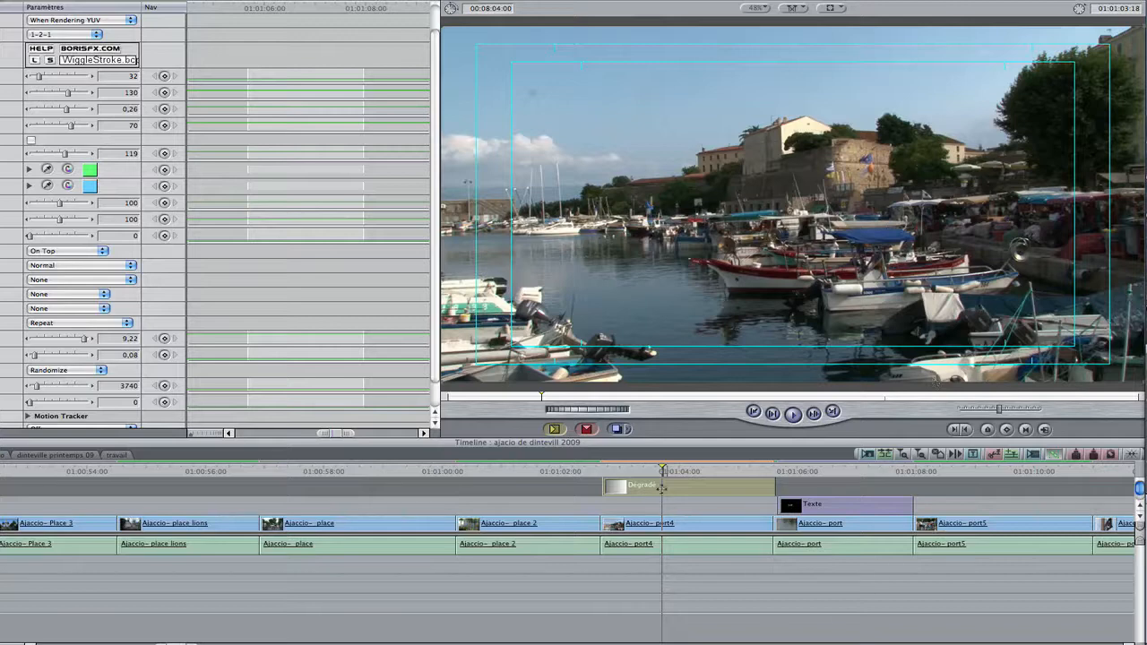
pyautogui.moveTo(617, 469); pyautogui.dragTo(655, 474)
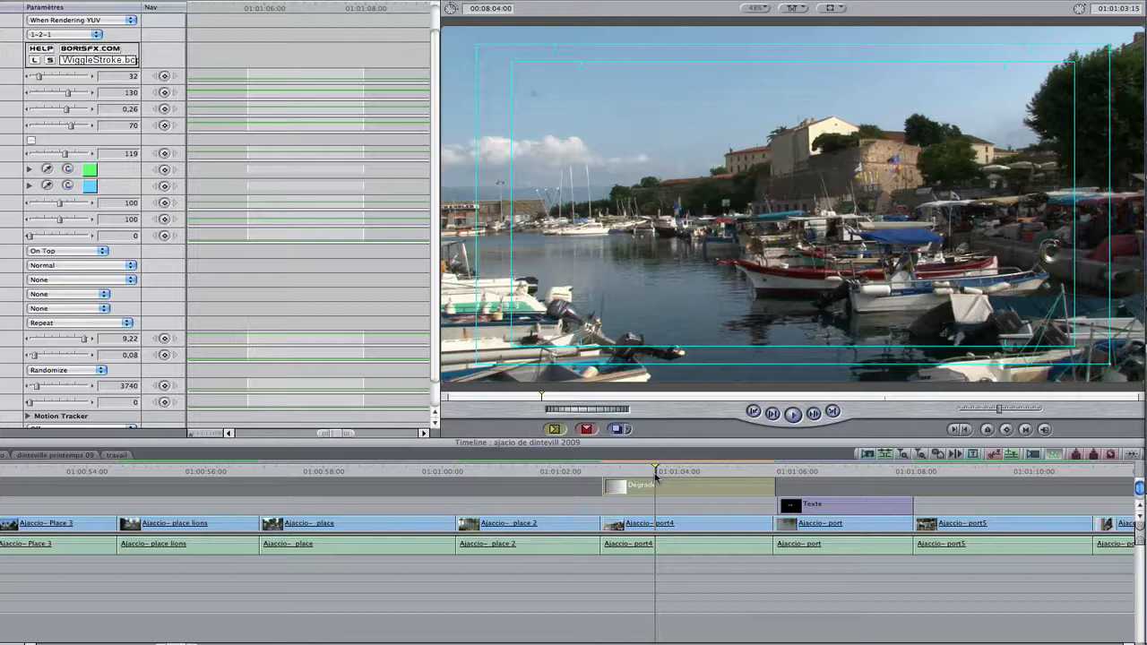
# Place the playhead at the start of the Ajaccio- port4 clip and generate a Dégradé in the viewer
pyautogui.click(600, 472)
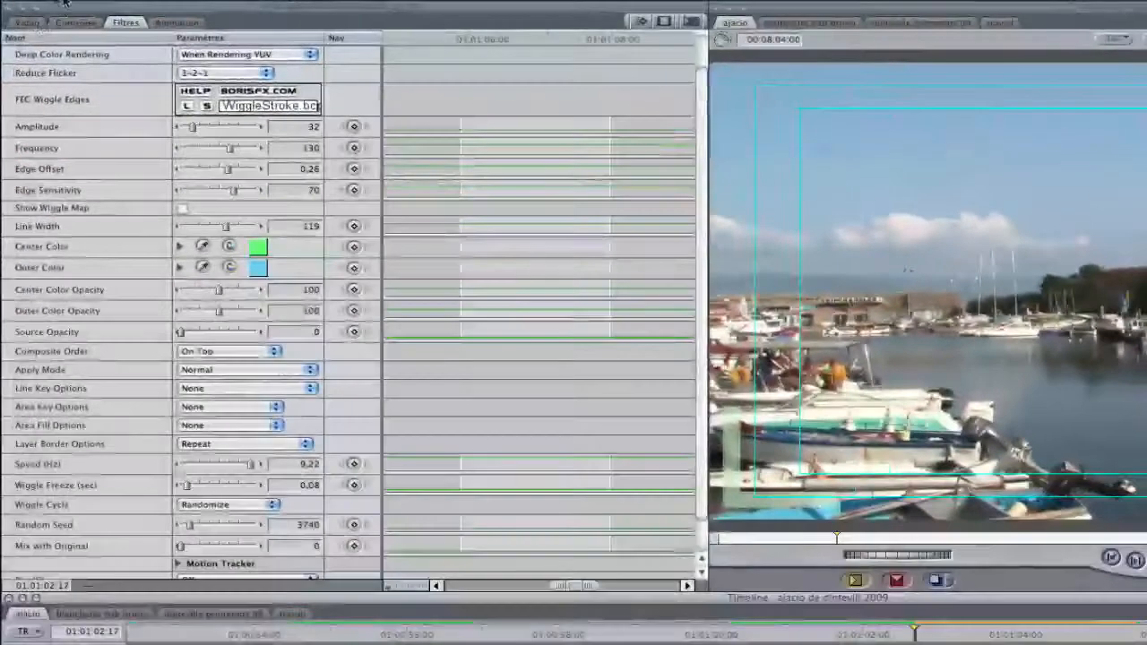
pyautogui.click(21, 23)
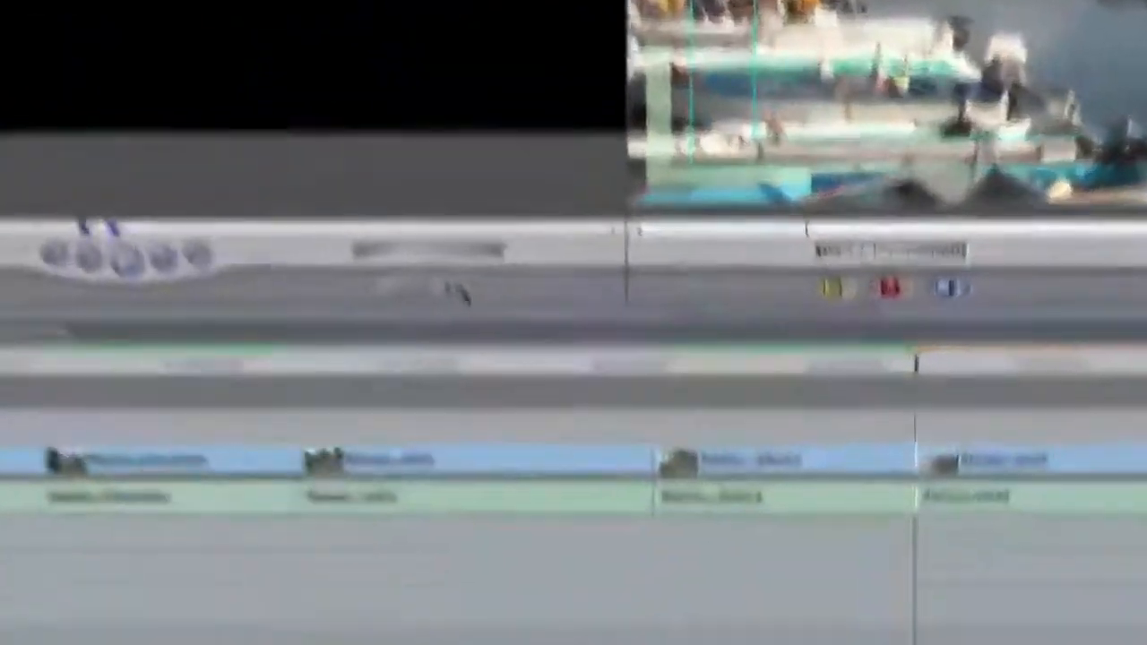
pyautogui.click(457, 291)
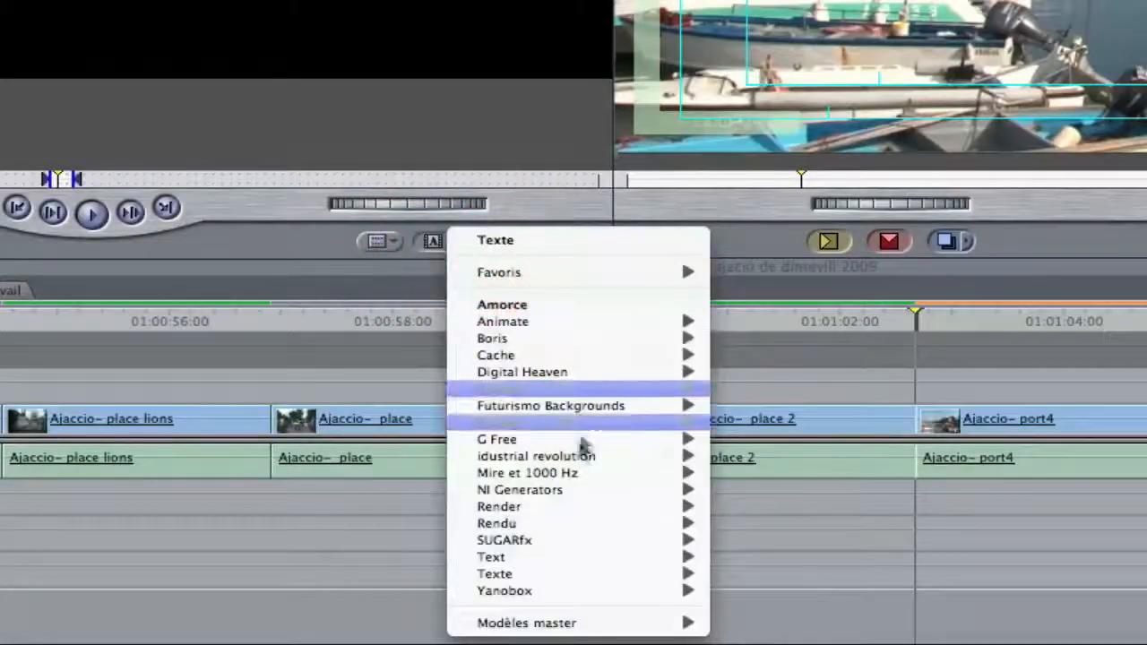
pyautogui.moveTo(581, 527)
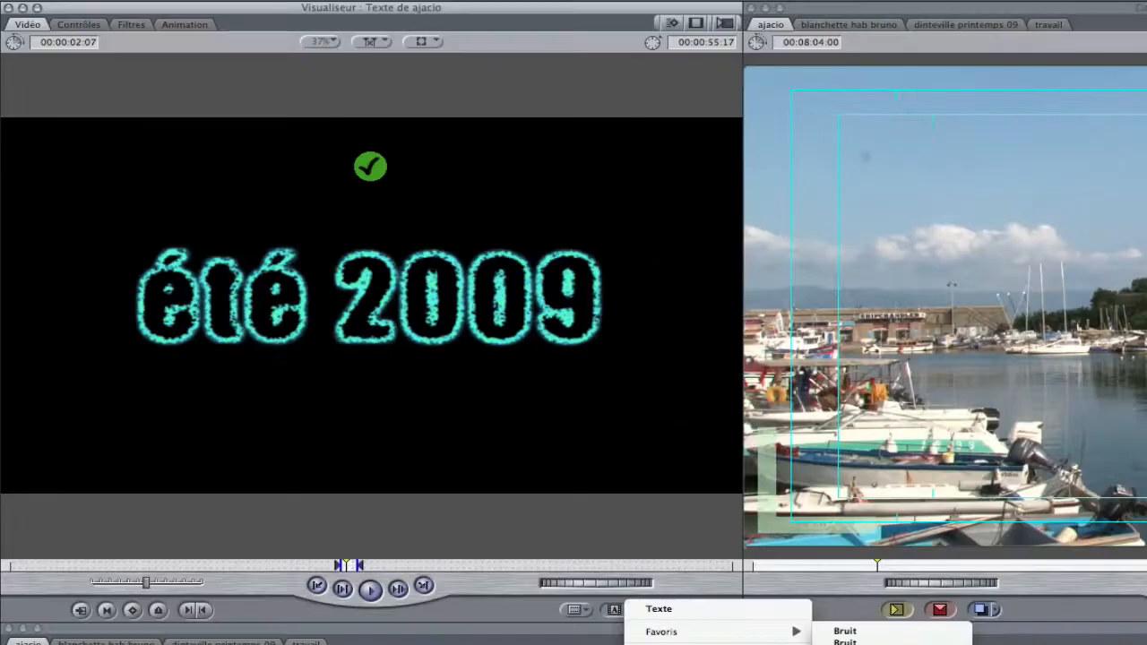
pyautogui.click(764, 368)
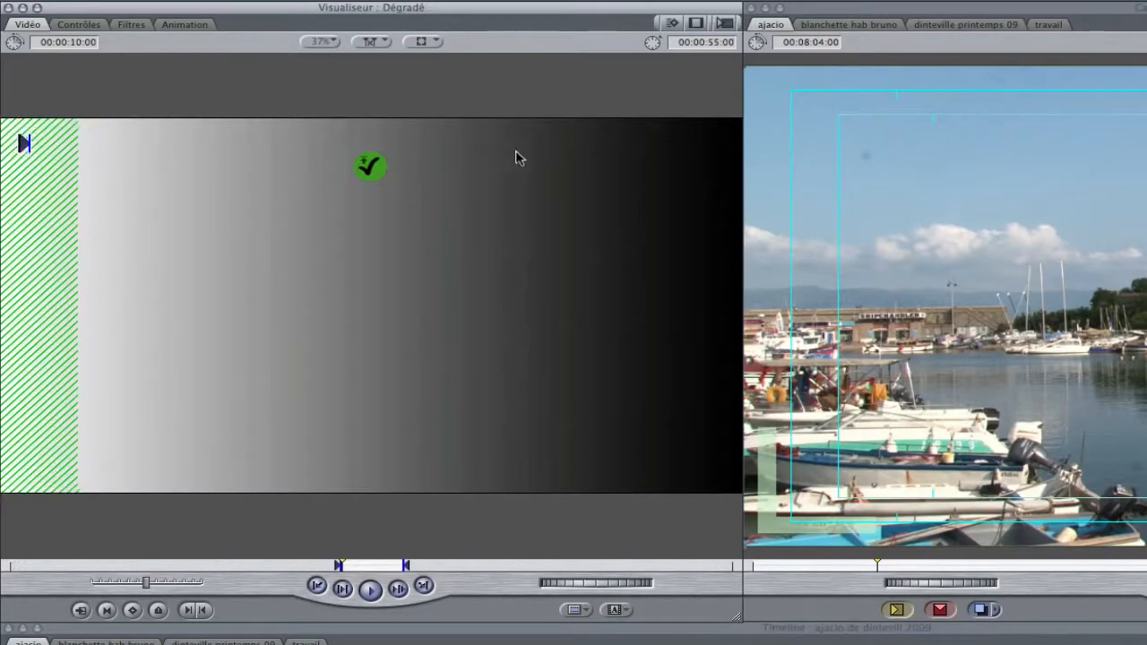
# Set the Dégradé generator's Type de dégradé to Horizontal de bas en haut and view the resulting gradient
pyautogui.click(79, 24)
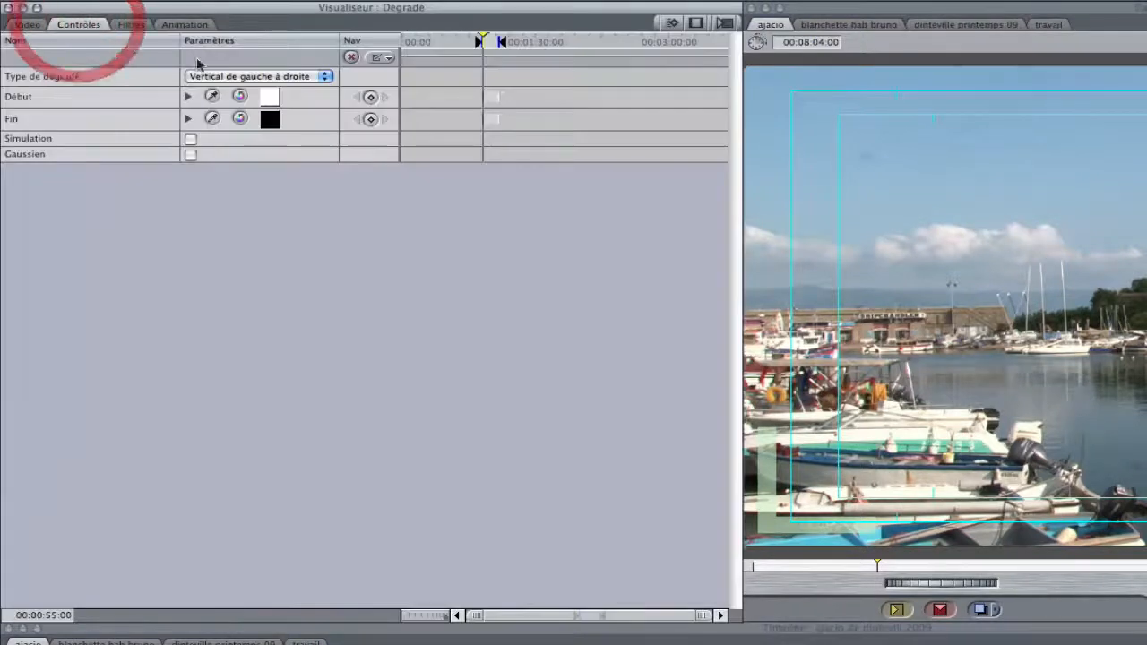
pyautogui.click(325, 79)
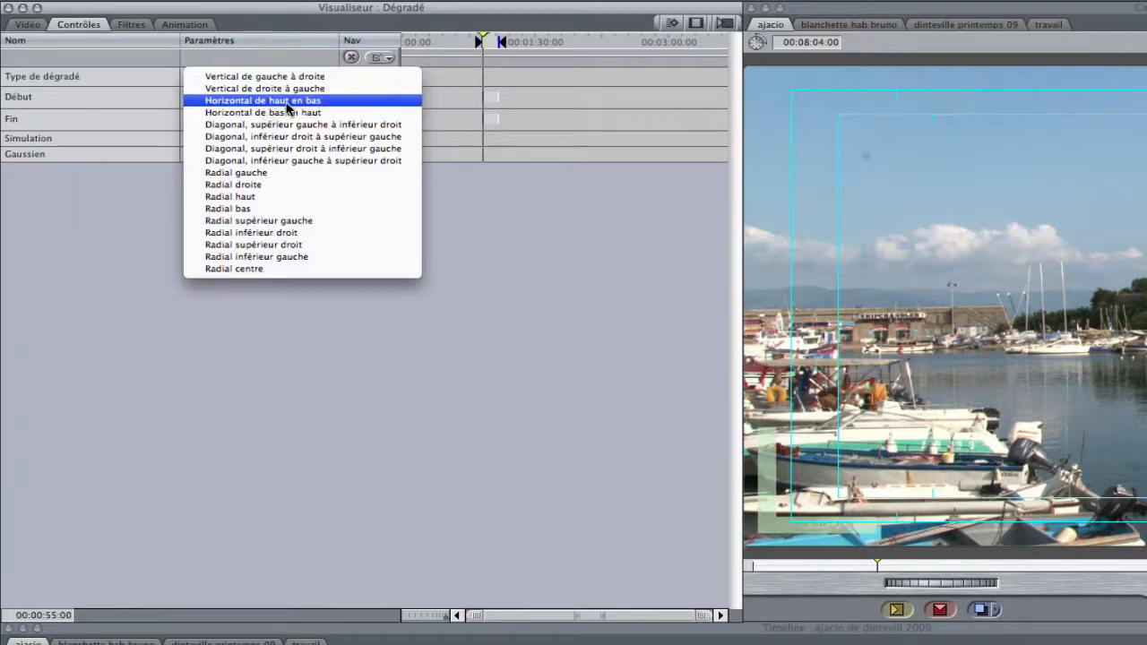
pyautogui.click(287, 102)
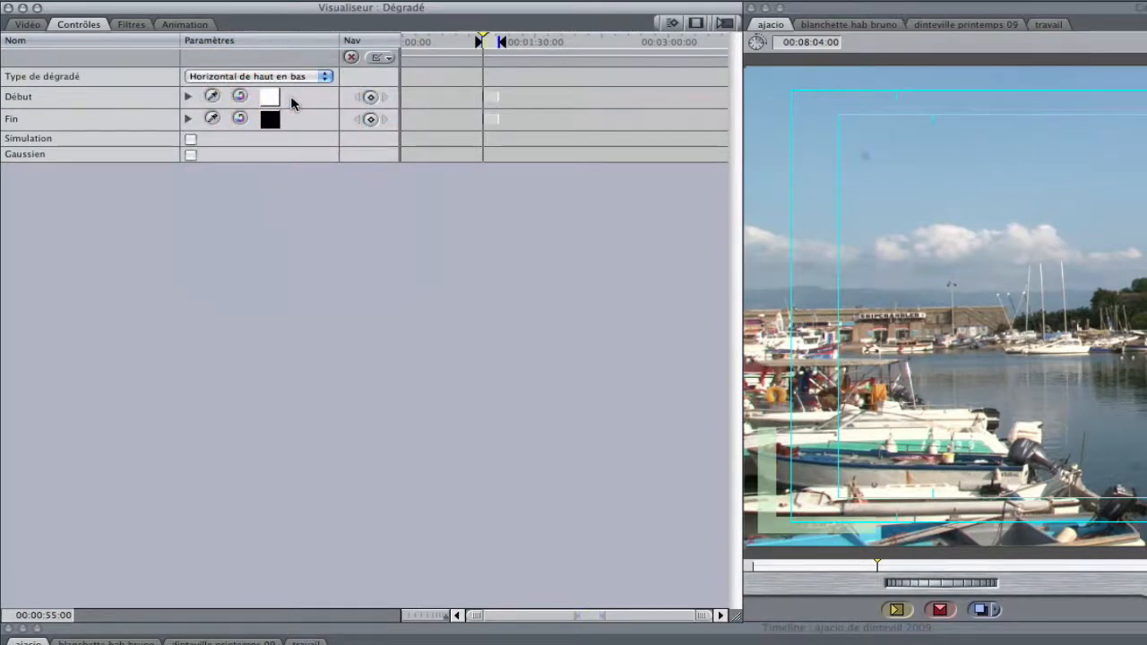
pyautogui.click(325, 76)
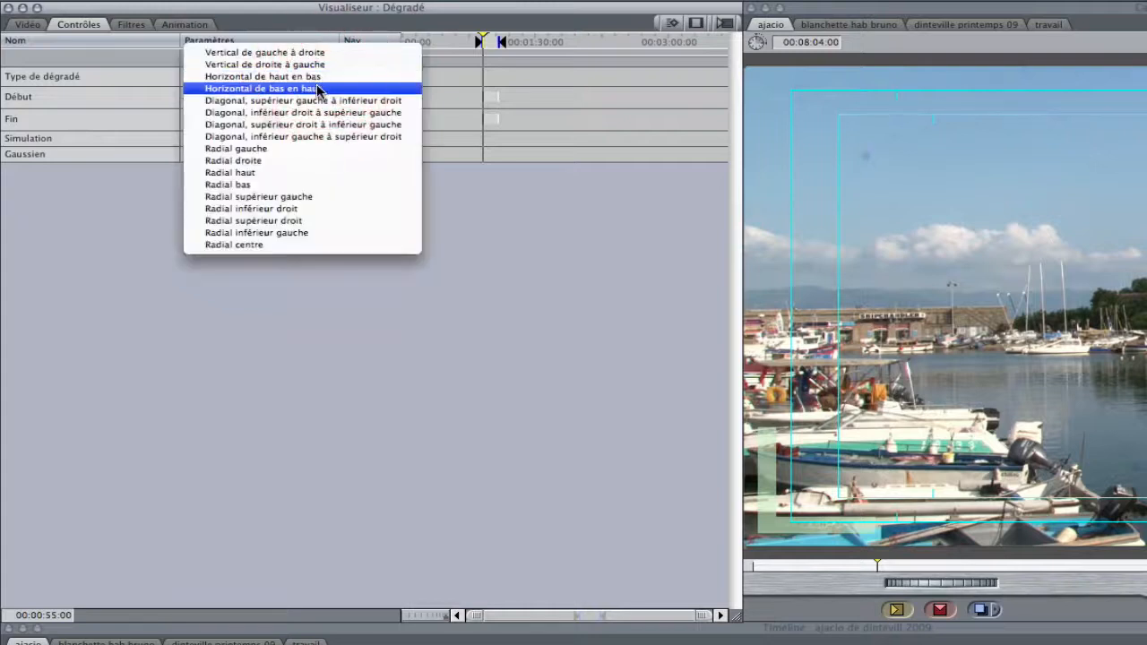
pyautogui.click(316, 87)
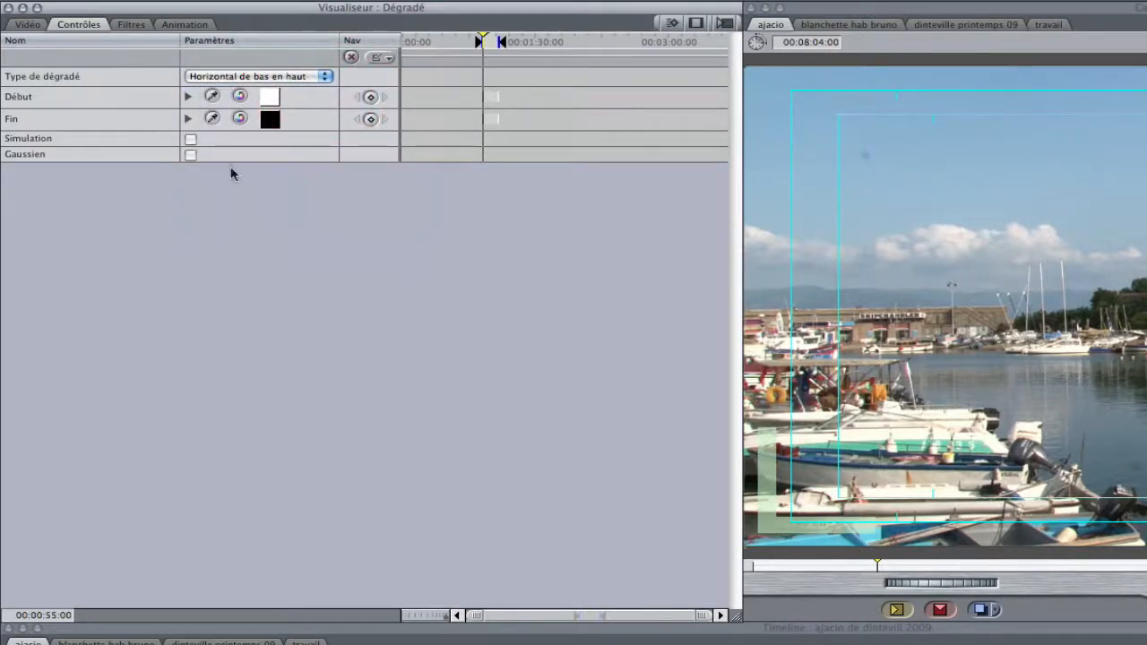
pyautogui.click(25, 25)
# Set the Dégradé's duration to 3 seconds and superimpose it above the Ajaccio- port4 clip
pyautogui.click(85, 42)
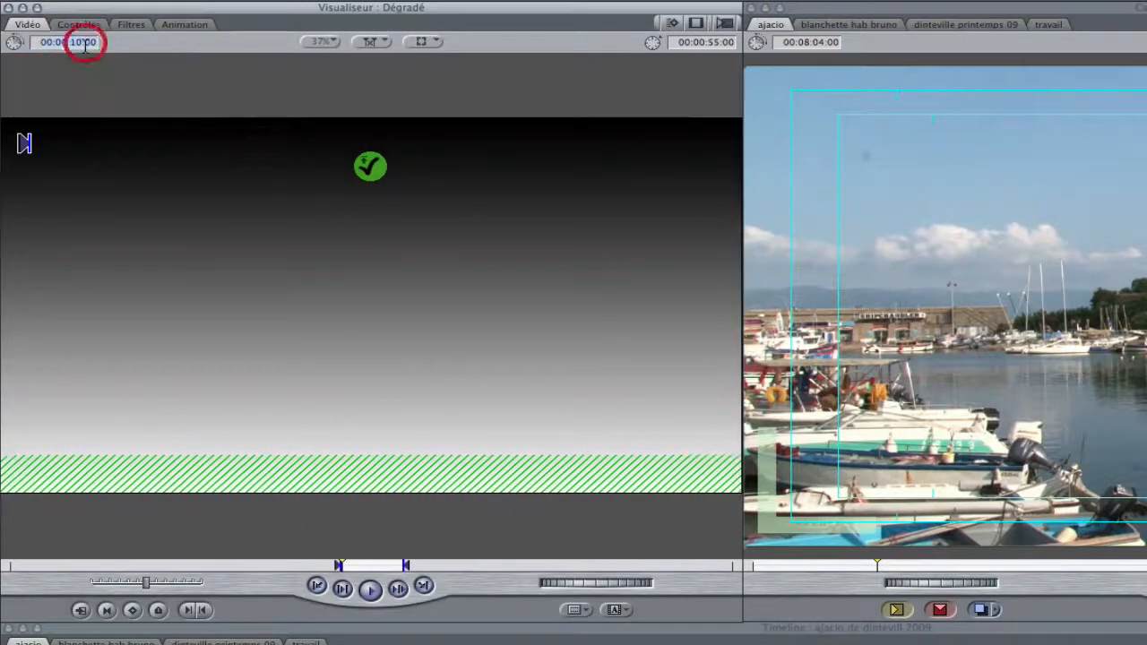
pyautogui.write('3.')
pyautogui.press('Return')
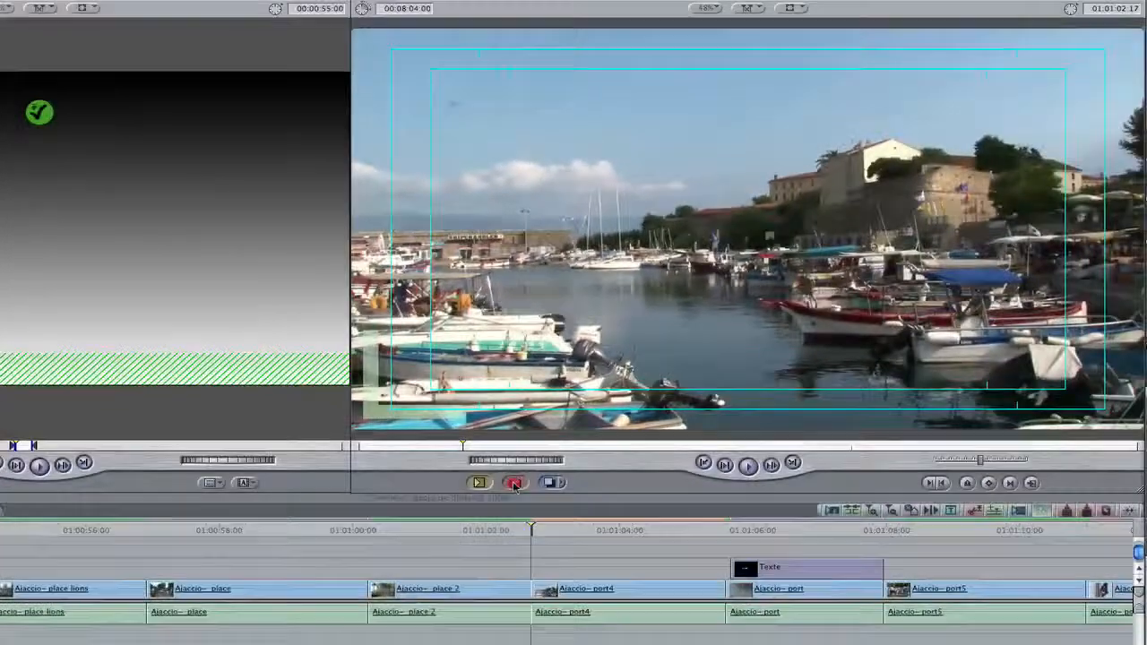
pyautogui.click(851, 416)
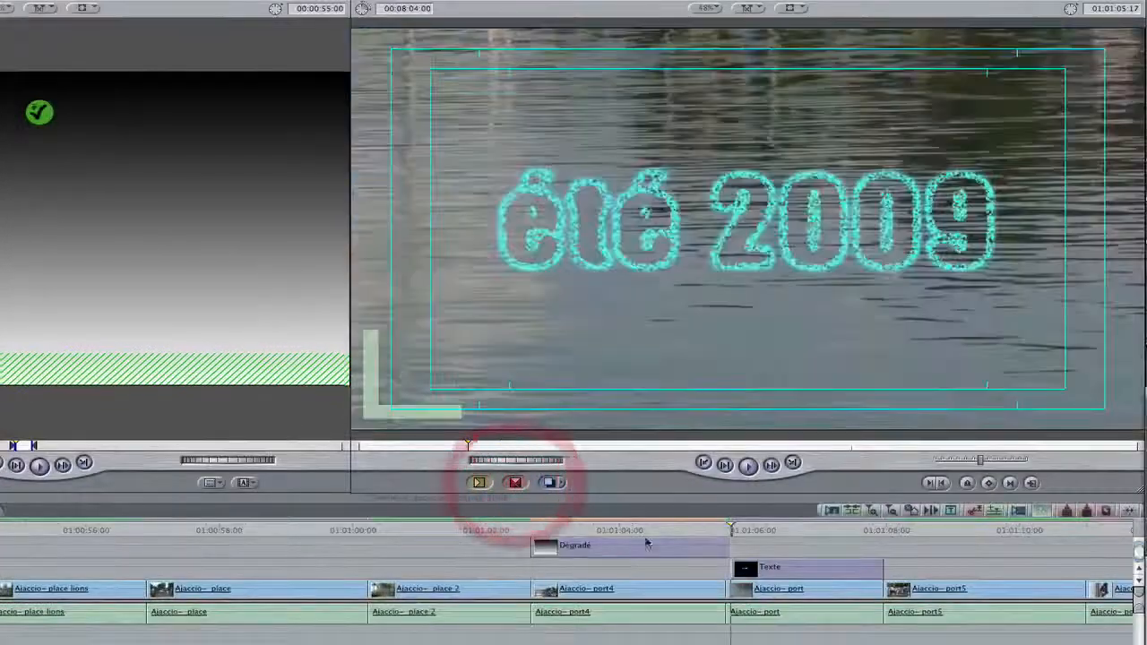
# Set the Dégradé clip's compositing mode to Incrustation and toggle the clip off and on to compare the harbour shot
pyautogui.click(653, 530)
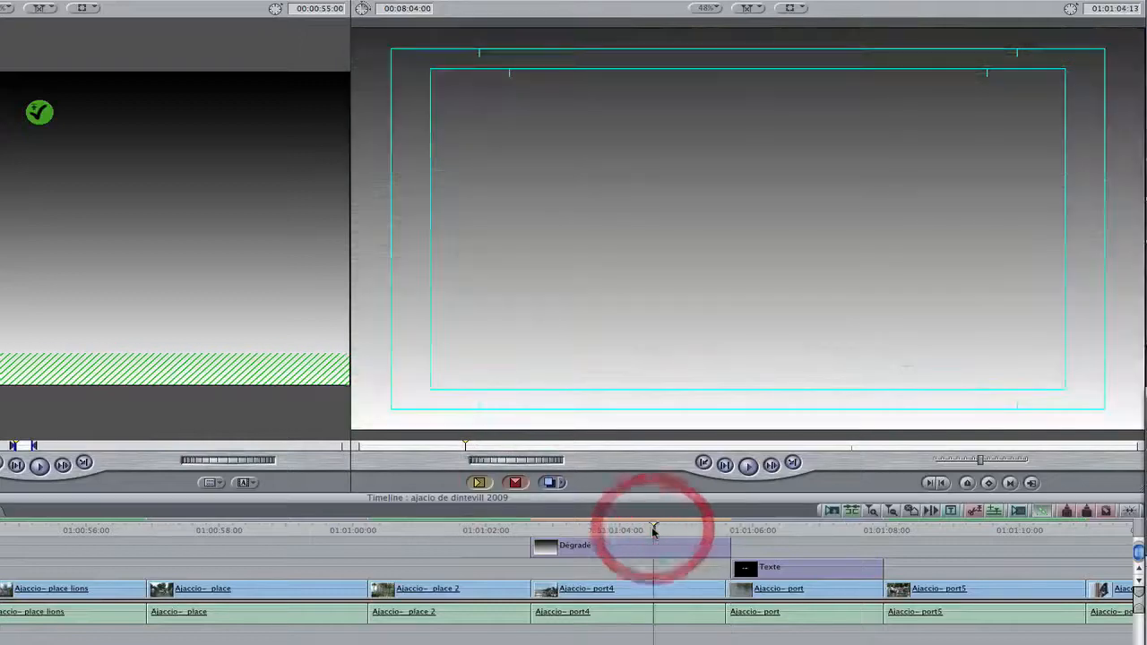
pyautogui.rightClick(602, 550)
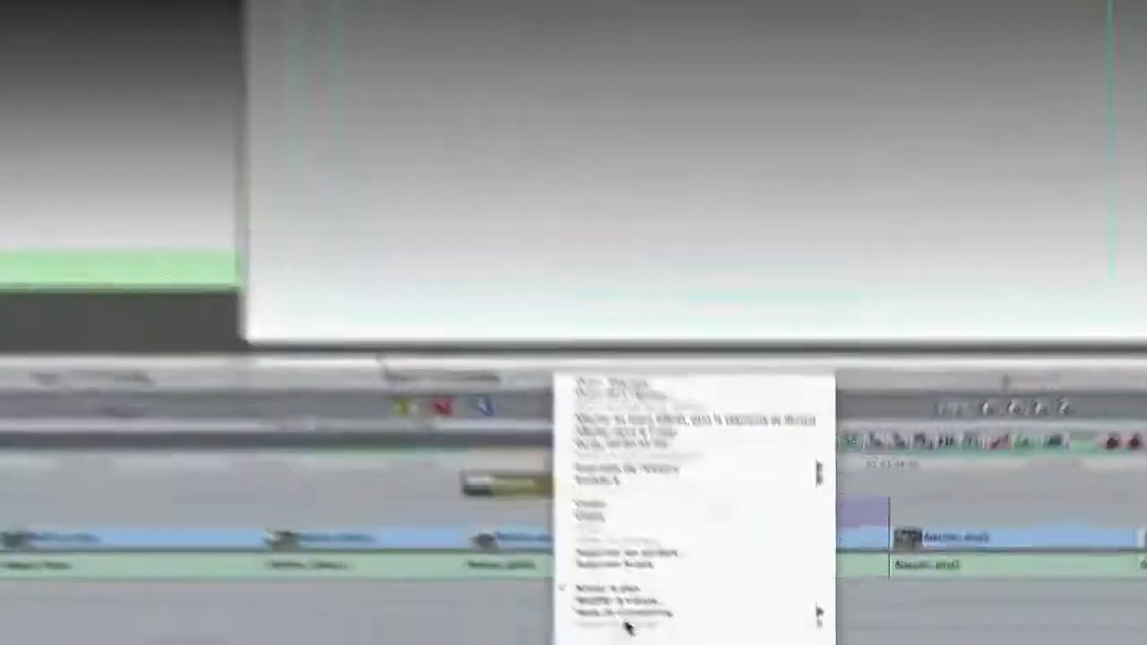
pyautogui.moveTo(629, 622)
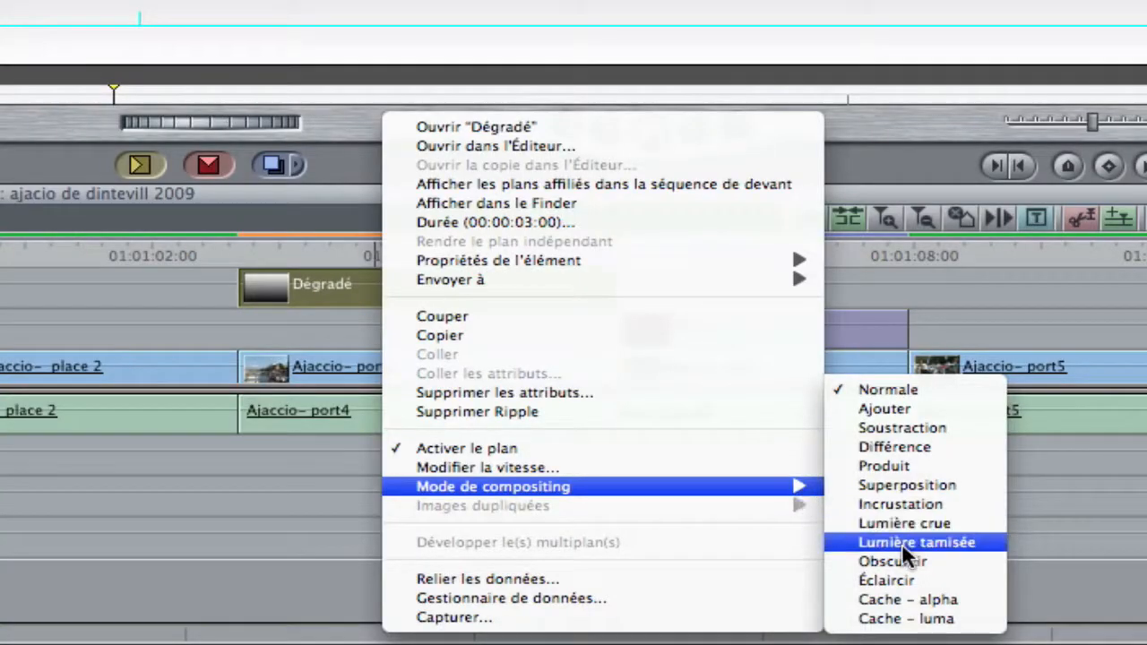
pyautogui.click(903, 504)
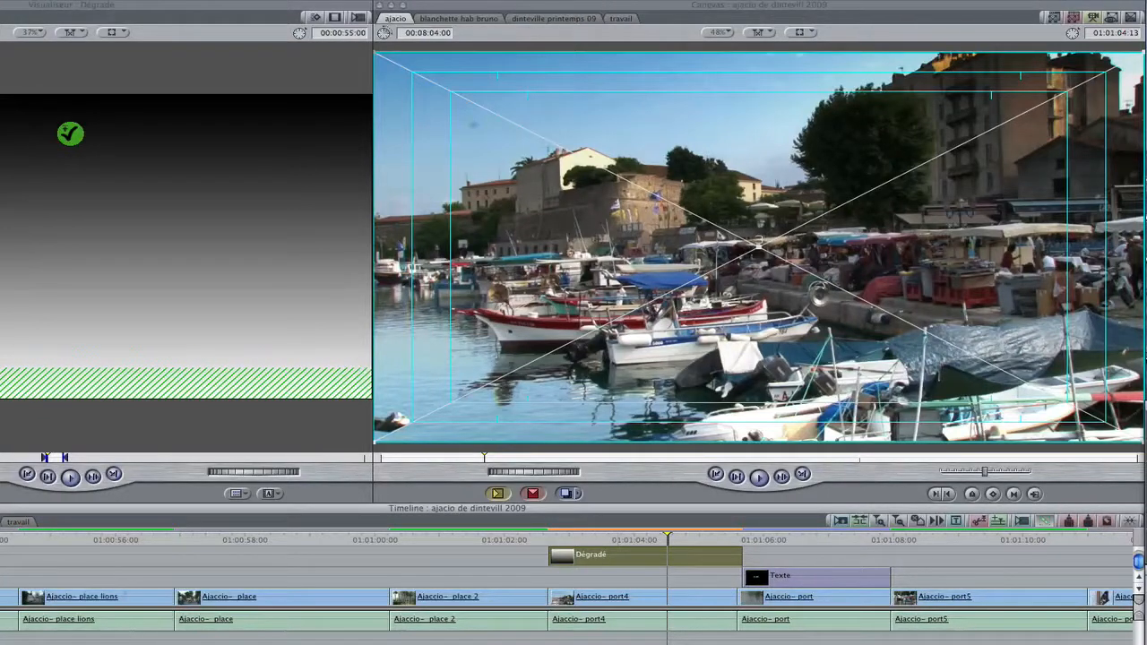
pyautogui.hotkey('ctrl', 'b')
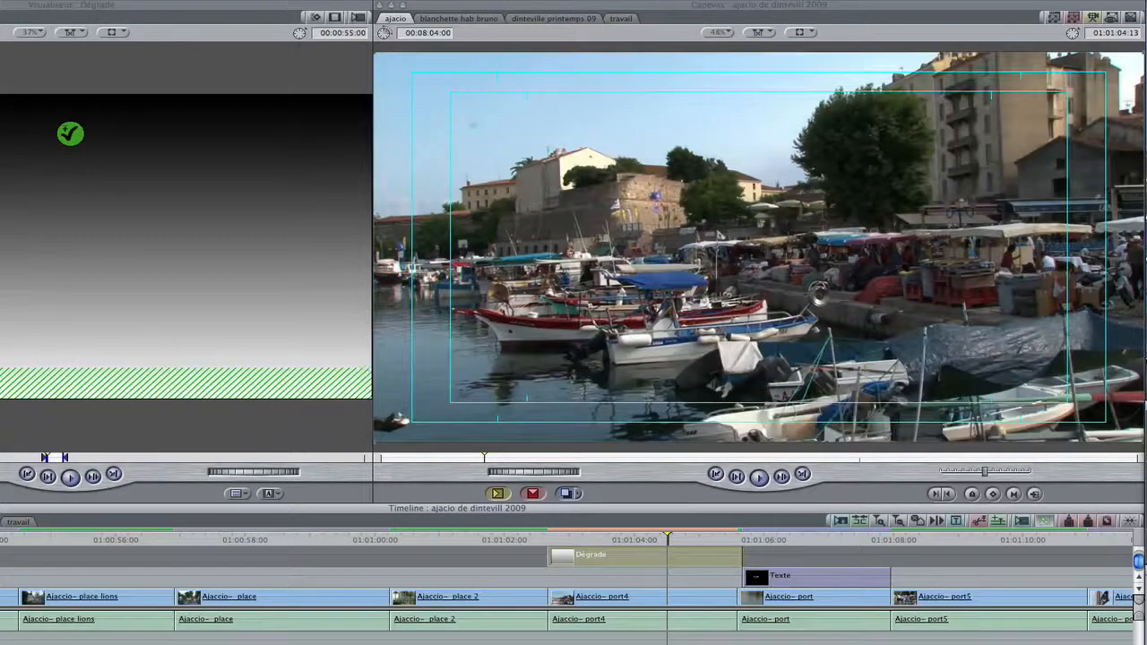
pyautogui.hotkey('ctrl', 'b')
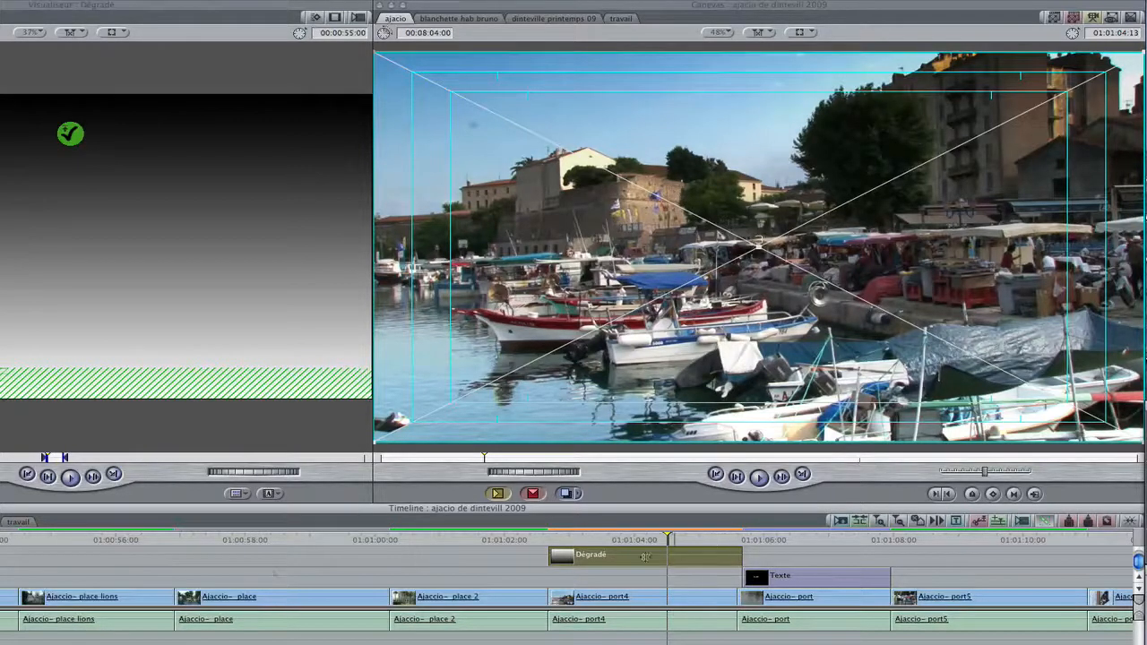
# Scale the Dégradé up to 263 and shift it vertically over the harbour shot to a Centre of 0, 91,38
pyautogui.moveTo(743, 203)
pyautogui.mouseDown()
pyautogui.moveTo(737, 281)
pyautogui.moveTo(742, 224)
pyautogui.mouseUp()
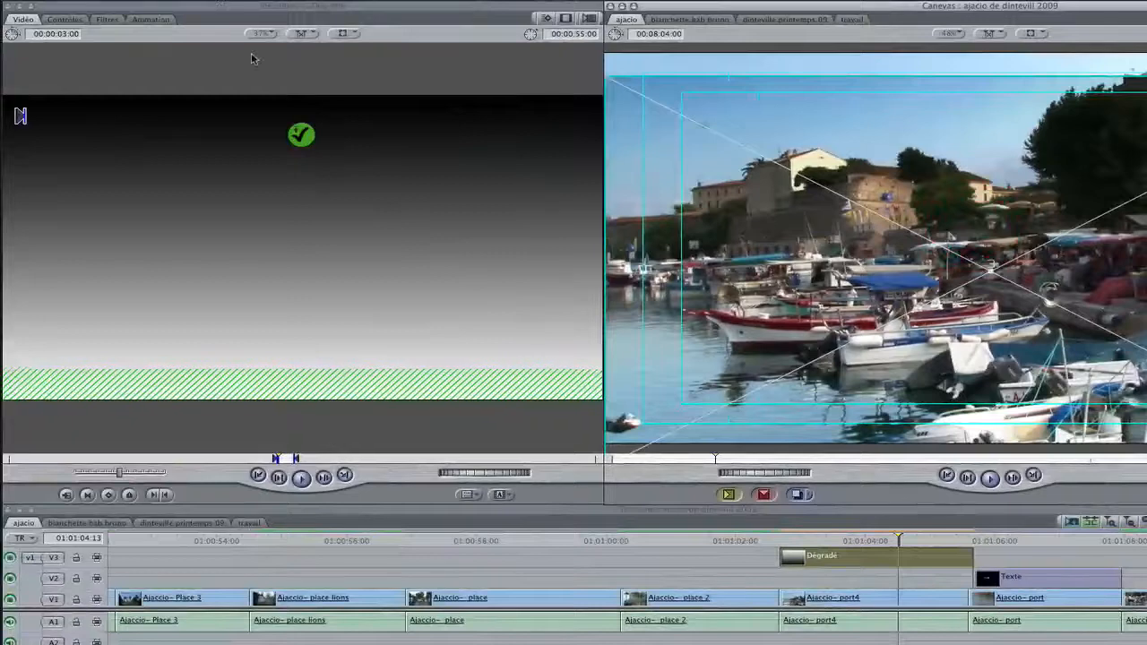
pyautogui.click(150, 18)
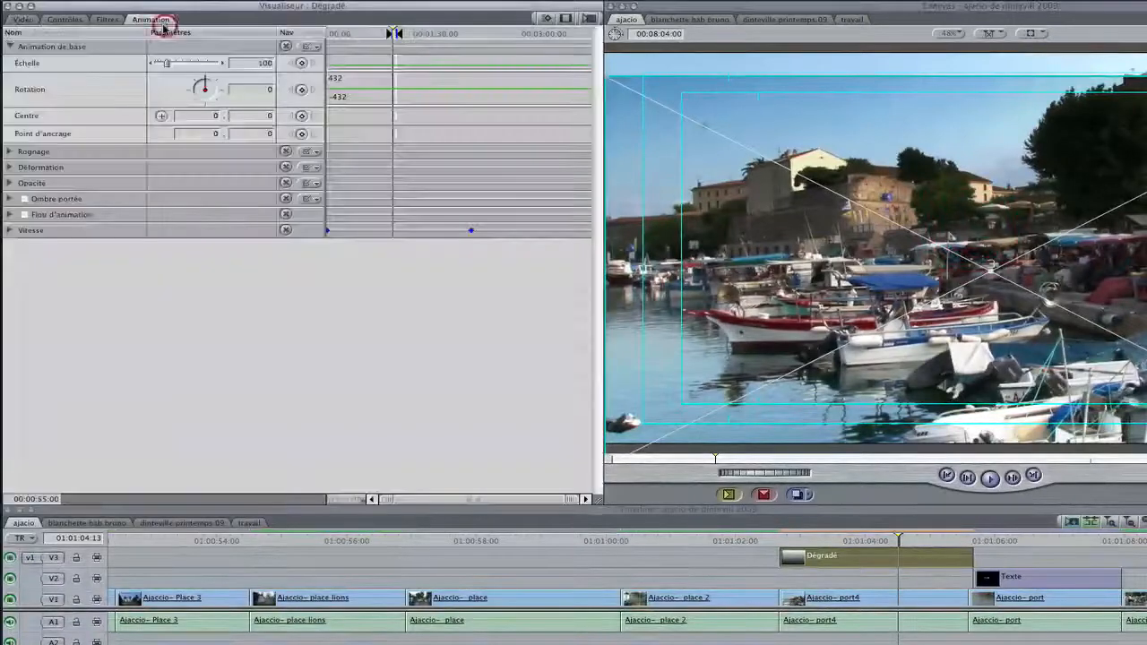
pyautogui.moveTo(174, 64); pyautogui.dragTo(185, 65)
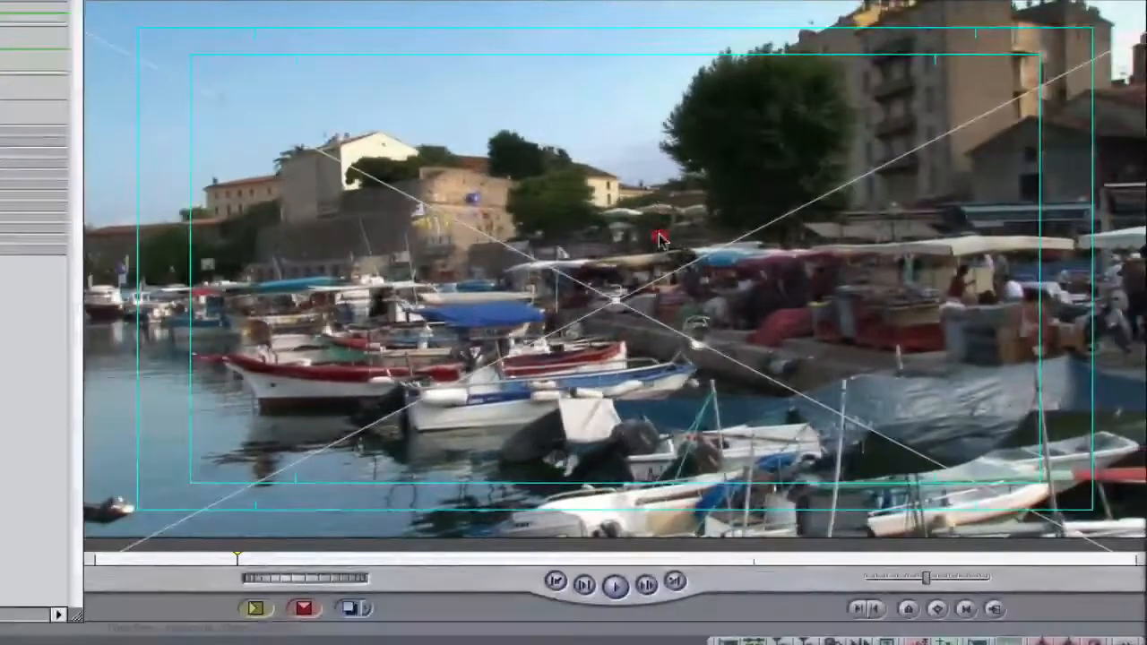
pyautogui.moveTo(1022, 223); pyautogui.dragTo(1020, 248)
pyautogui.moveTo(658, 273); pyautogui.dragTo(659, 212)
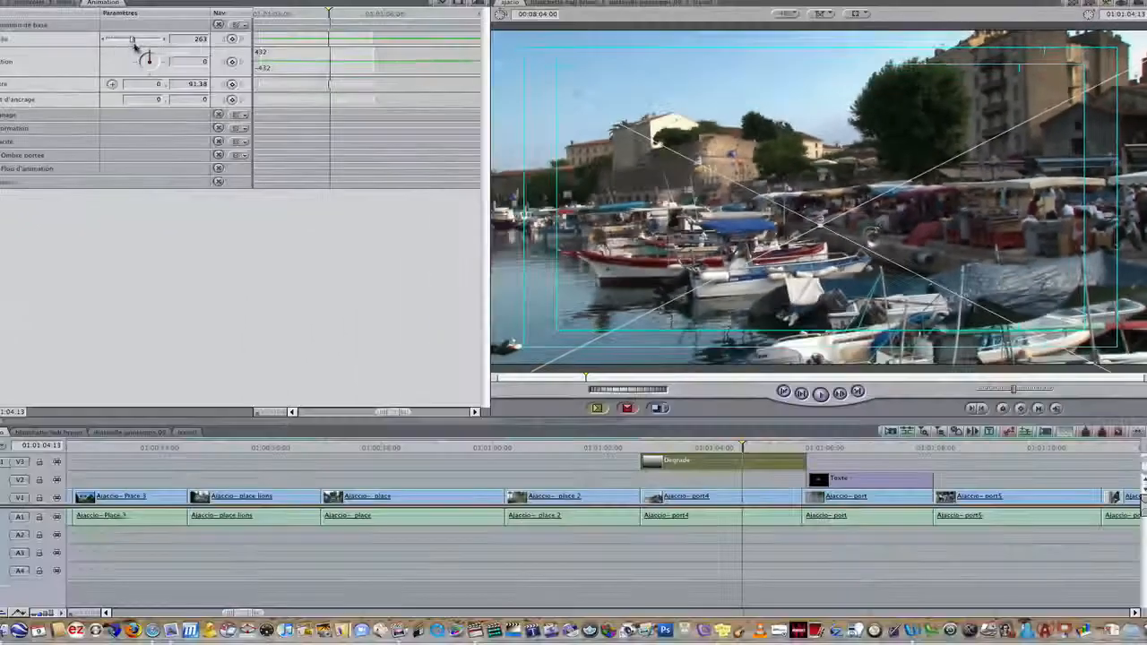
# Set the Dégradé's Échelle to 97 and Centre to -35,81, -0, and adjust its proportions under Déformation
pyautogui.moveTo(133, 43); pyautogui.dragTo(116, 40)
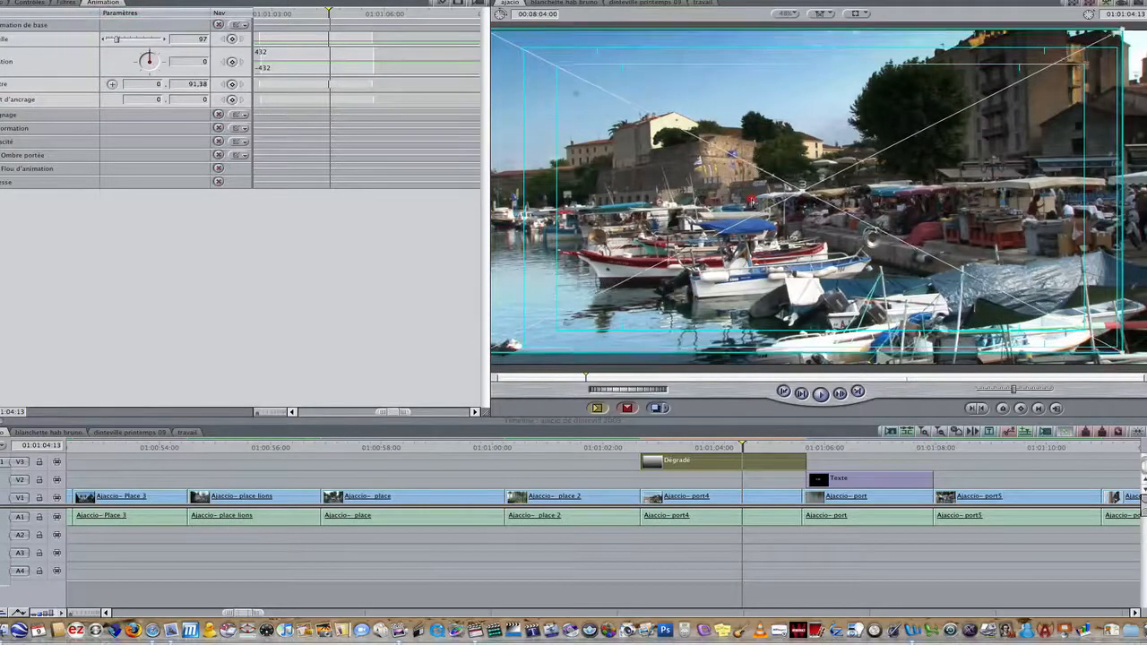
pyautogui.moveTo(753, 203); pyautogui.dragTo(752, 202)
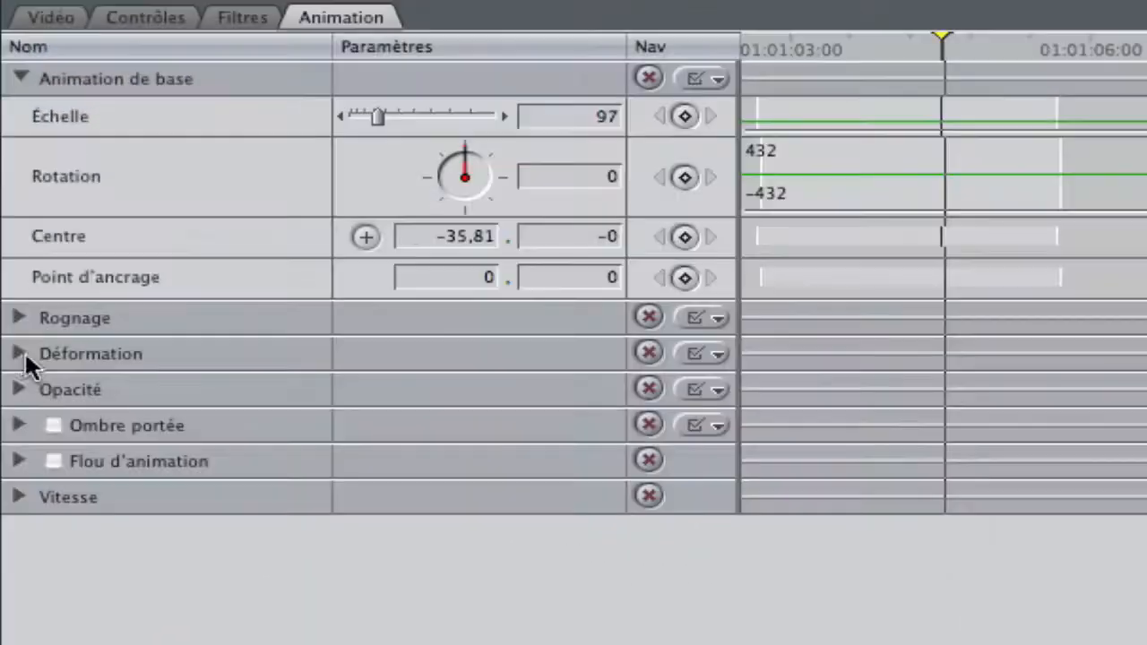
pyautogui.click(0, 126)
pyautogui.moveTo(423, 555); pyautogui.dragTo(436, 555)
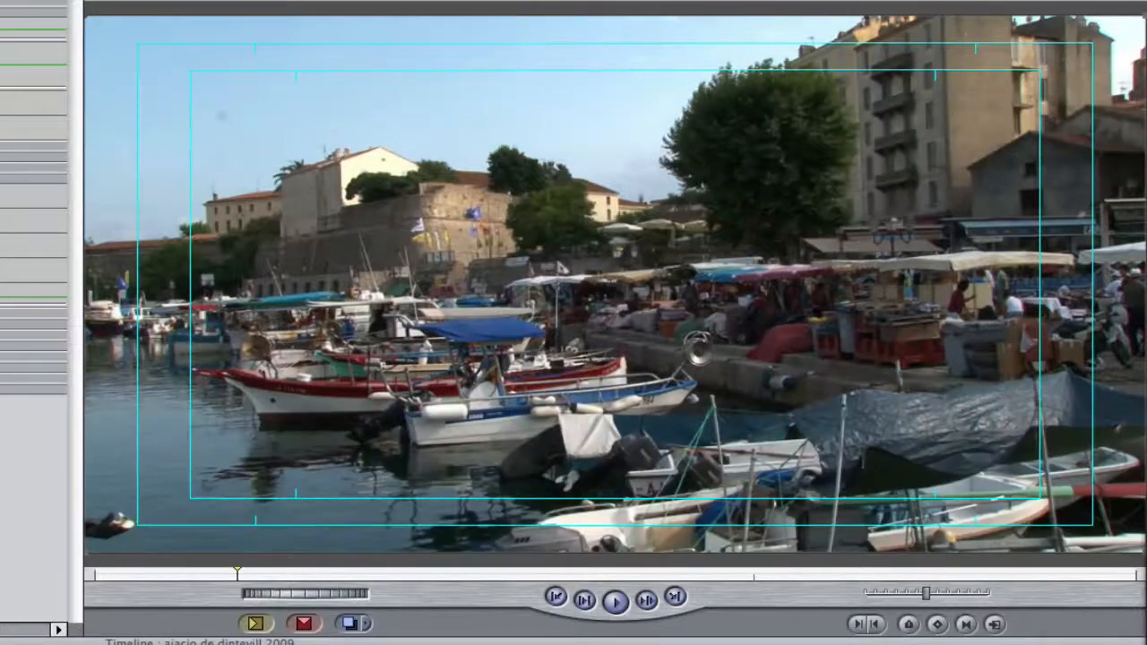
# Toggle the Dégradé clip off and on repeatedly to compare the port shot with and without the gradient
pyautogui.hotkey('ctrl', 'b')
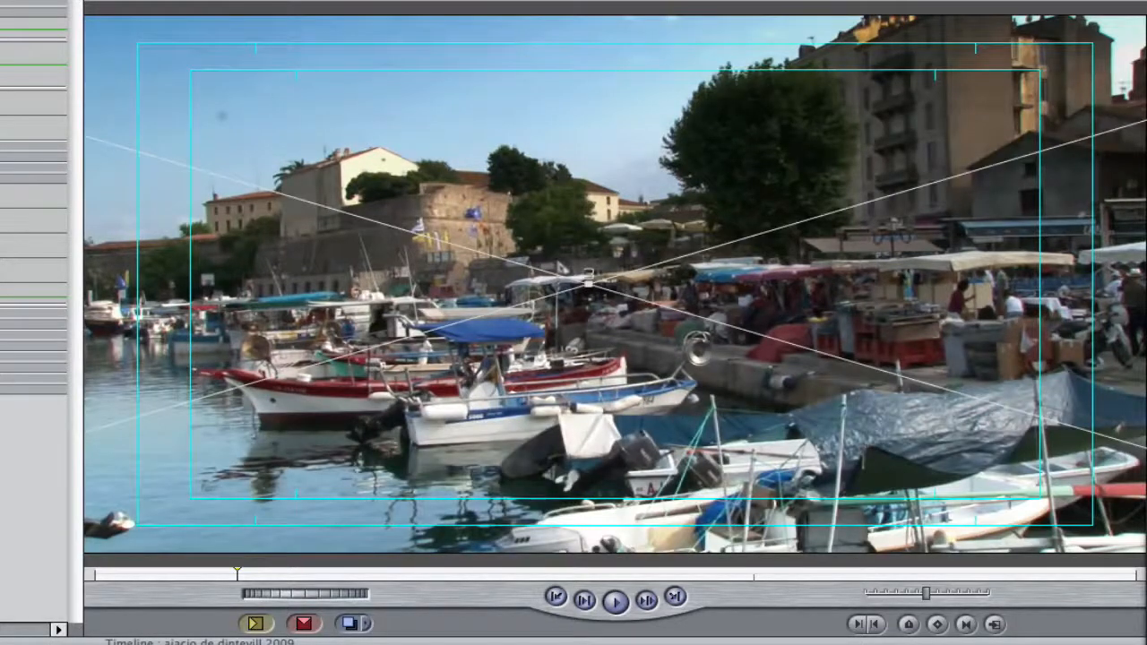
pyautogui.hotkey('ctrl', 'b')
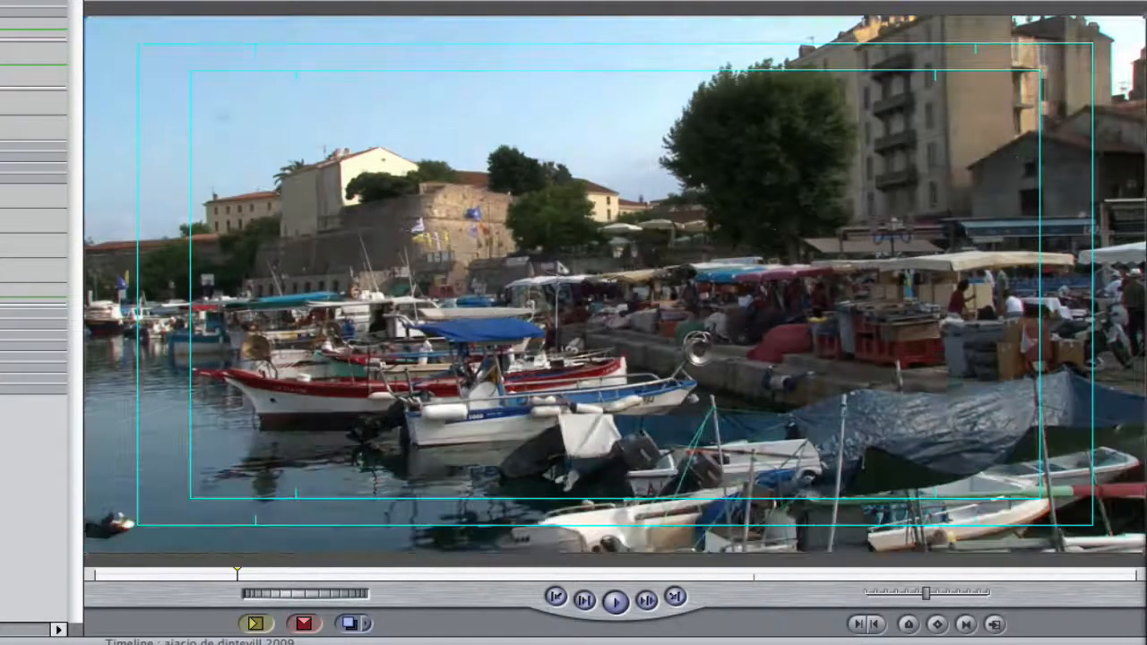
pyautogui.hotkey('ctrl', 'b')
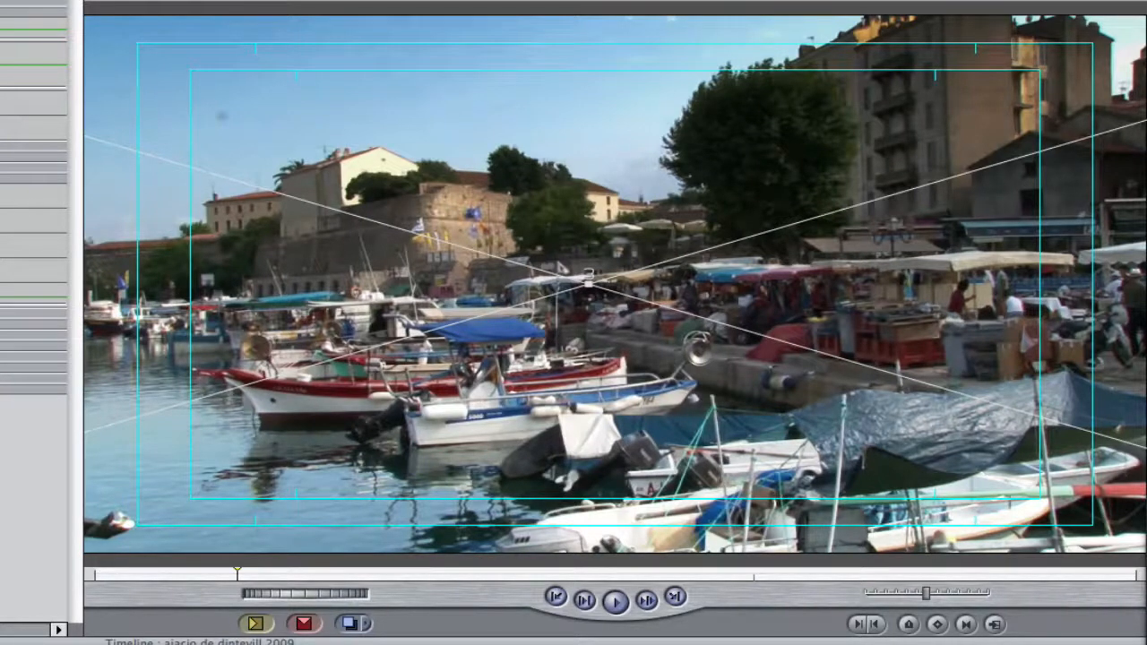
pyautogui.hotkey('ctrl', 'b')
pyautogui.hotkey('ctrl', 'b')
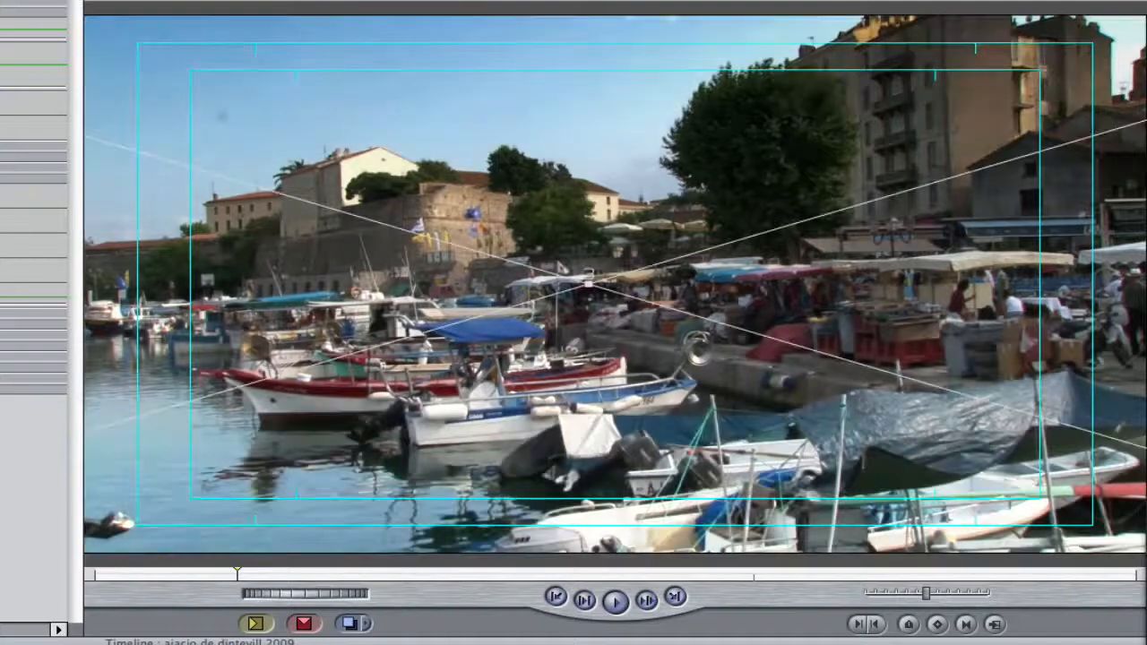